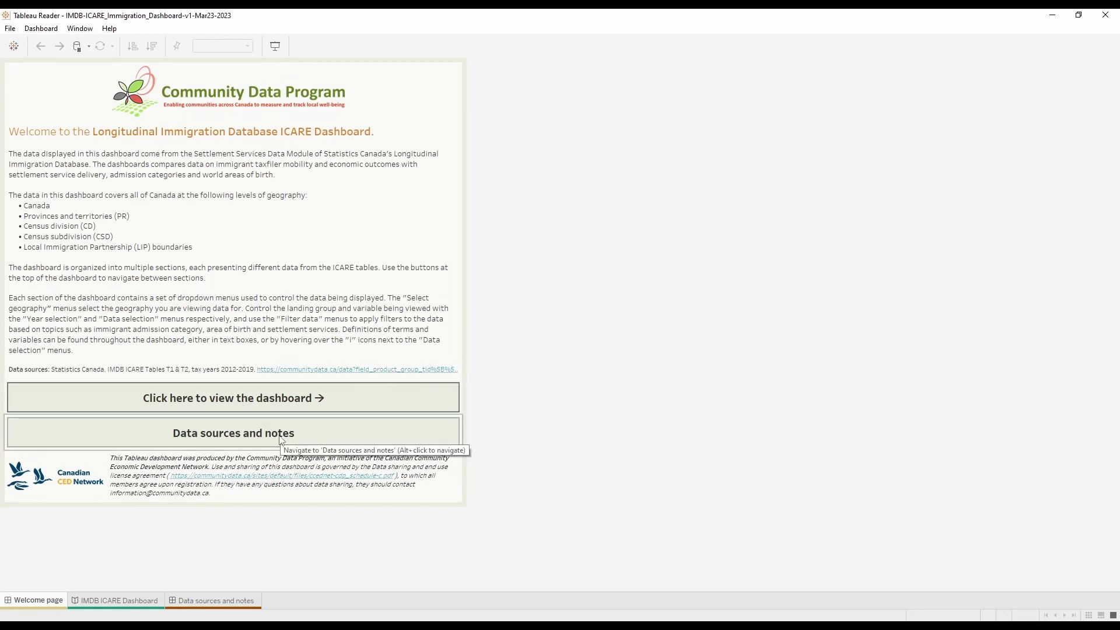
# - Open the dashboard, preview the retention rate and income time series, and return to the mobility time series after revisiting the welcome page
pyautogui.click(309, 402)
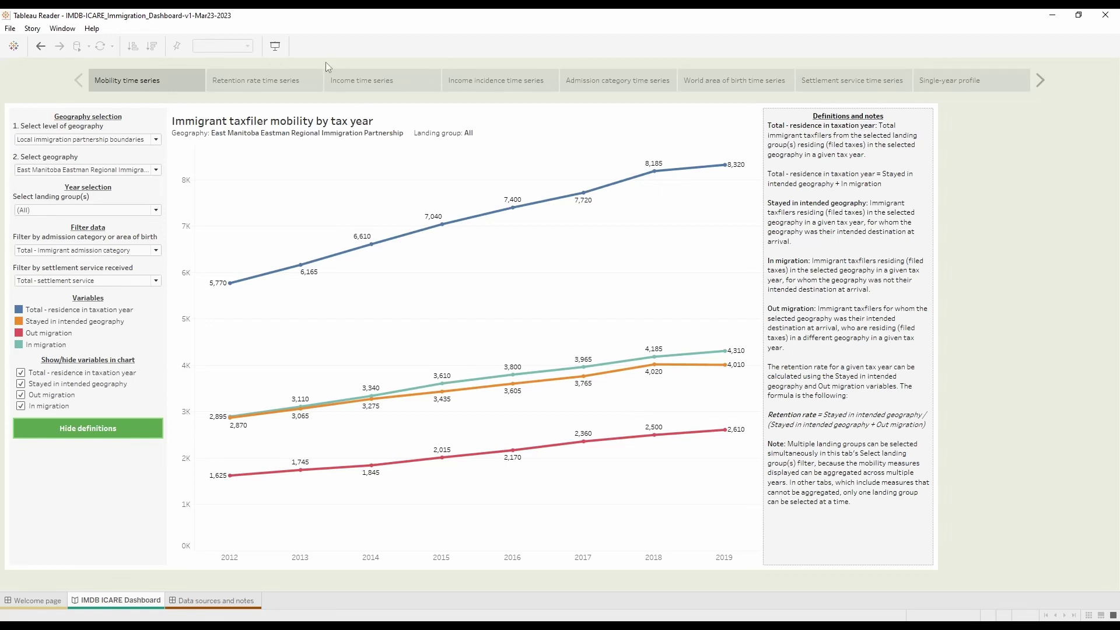
pyautogui.click(286, 77)
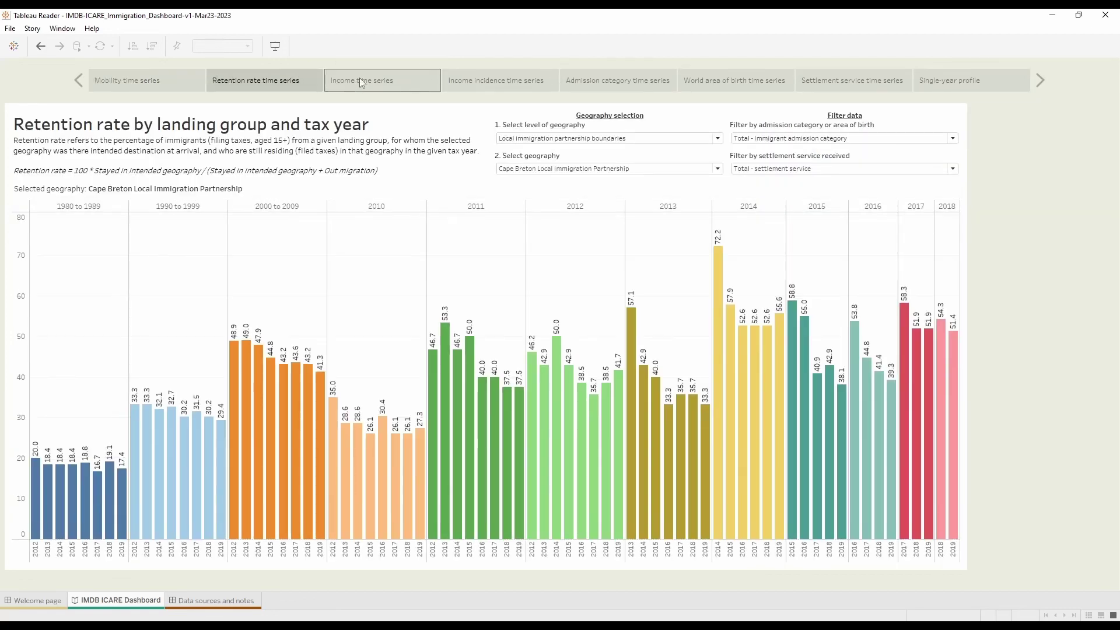
pyautogui.click(359, 80)
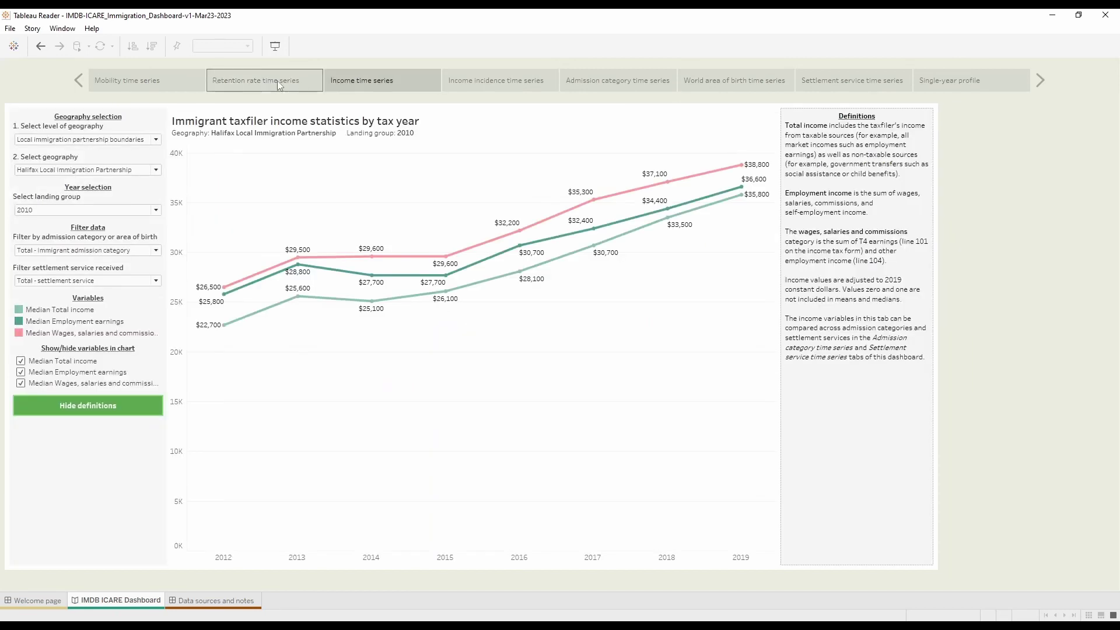
pyautogui.click(169, 80)
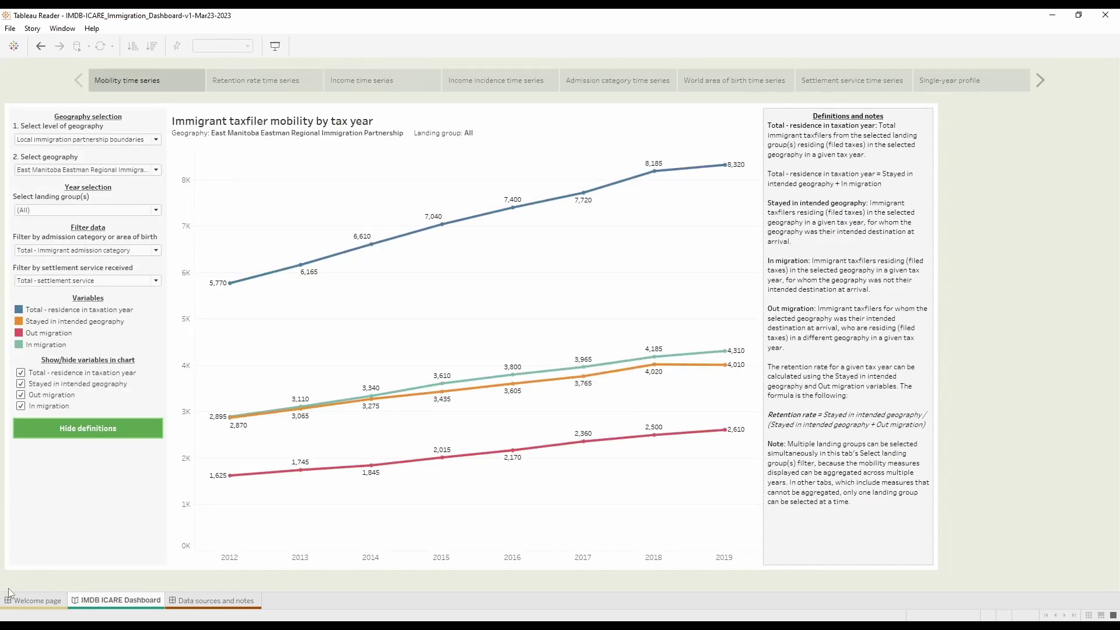
pyautogui.click(22, 601)
pyautogui.click(85, 602)
# - Check the landing group options and examine the yearly values along the Total - residence in taxation year line
pyautogui.click(149, 212)
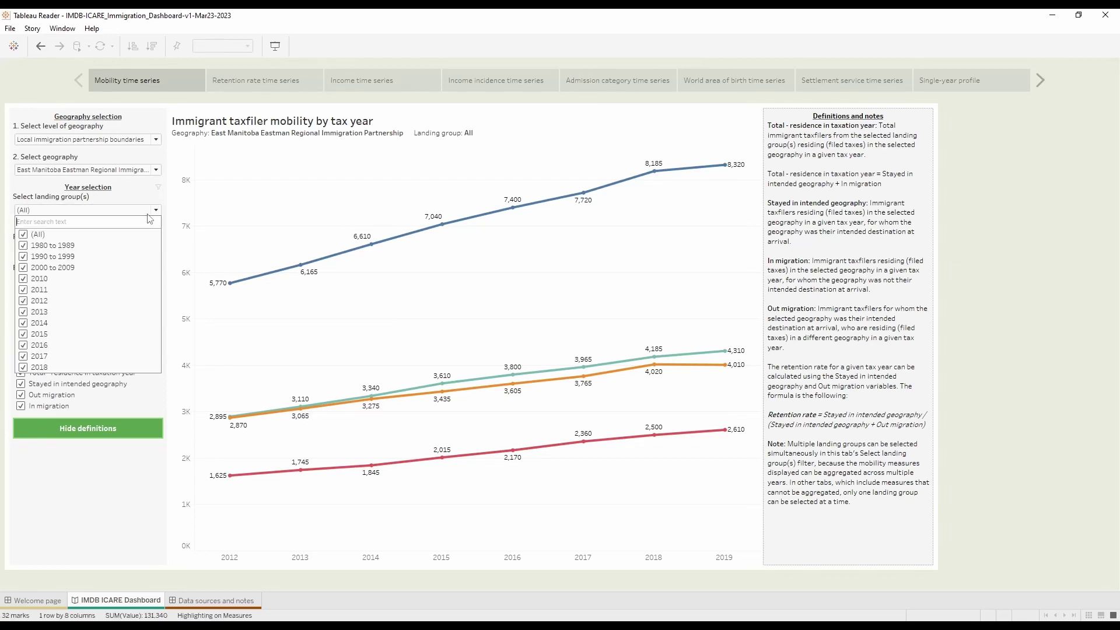
pyautogui.click(148, 215)
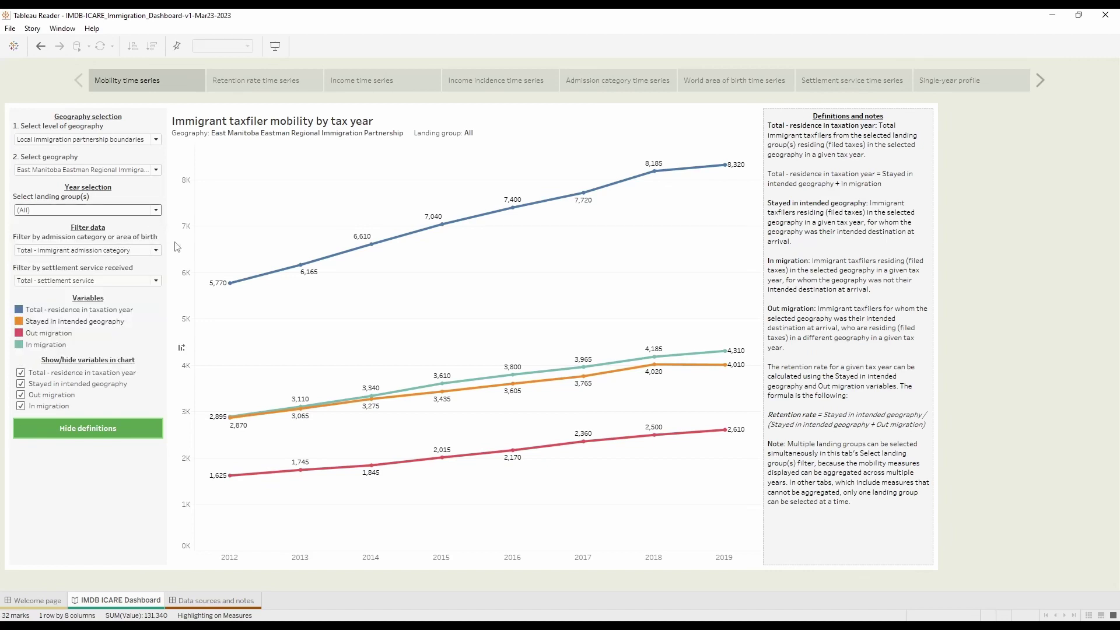
pyautogui.moveTo(227, 286)
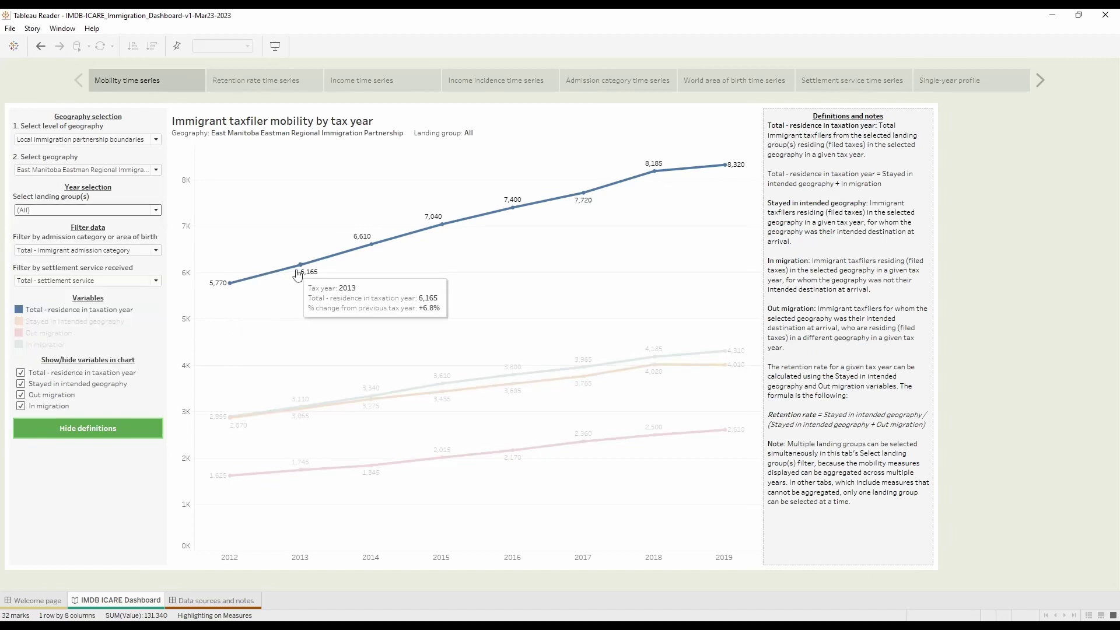
pyautogui.moveTo(369, 253)
pyautogui.moveTo(434, 229)
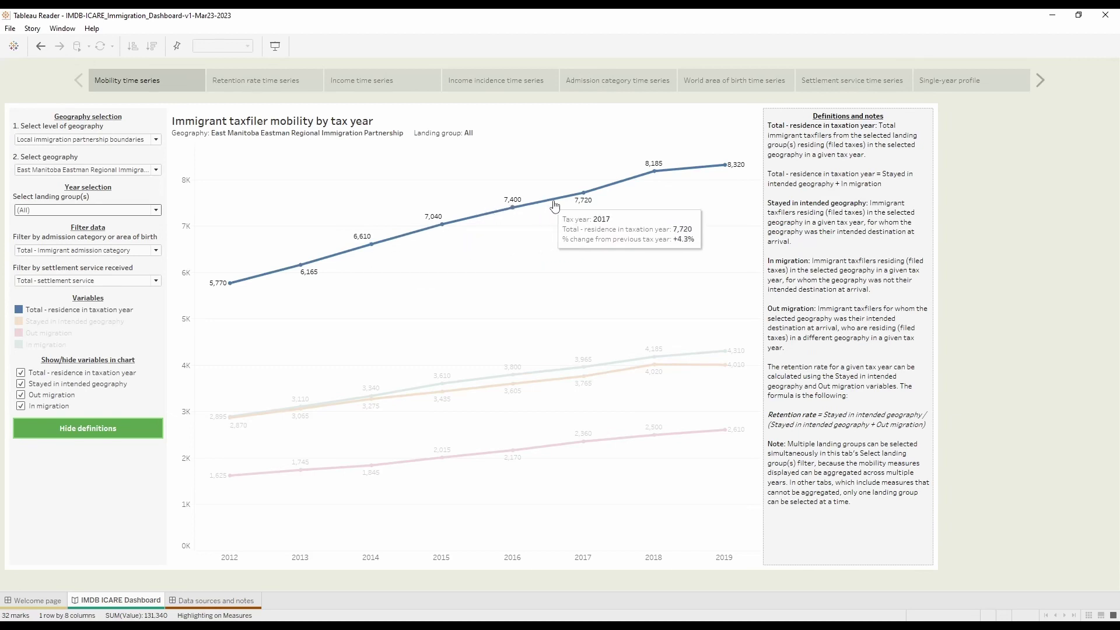
pyautogui.moveTo(583, 197)
pyautogui.moveTo(731, 175)
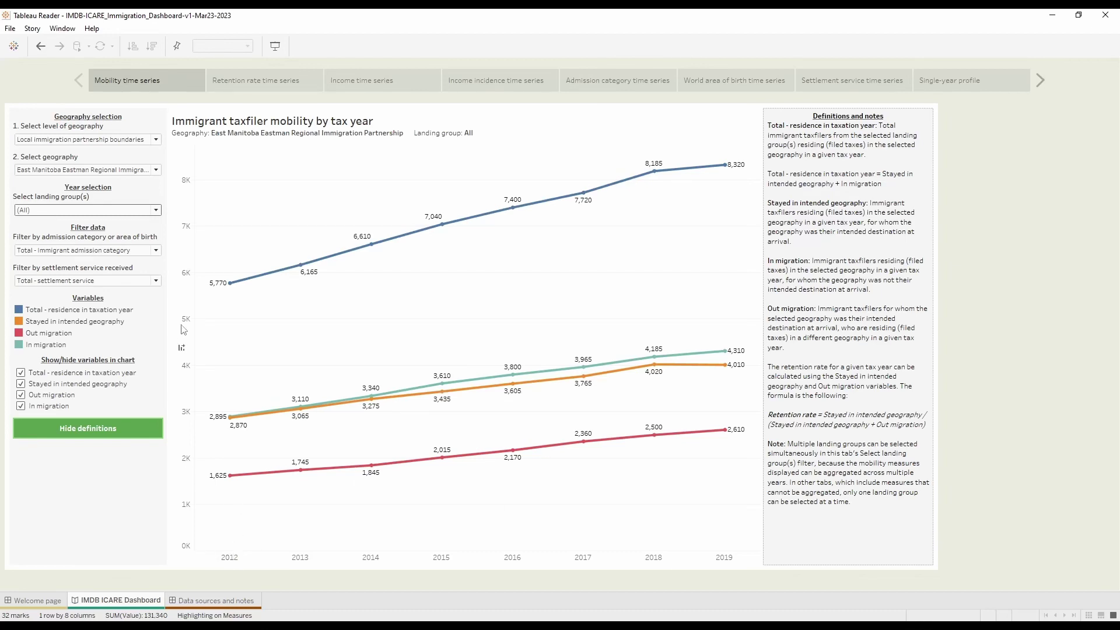
pyautogui.moveTo(277, 279)
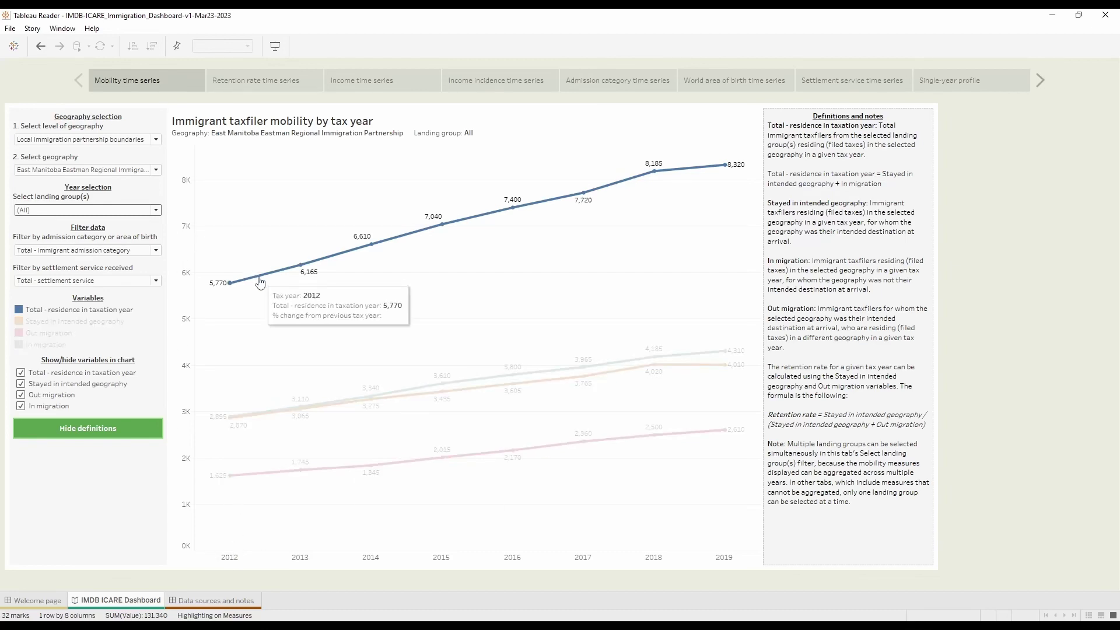
# - Highlight the line of each of the four mobility variables in turn and clear the highlighting
pyautogui.click(111, 323)
pyautogui.click(64, 335)
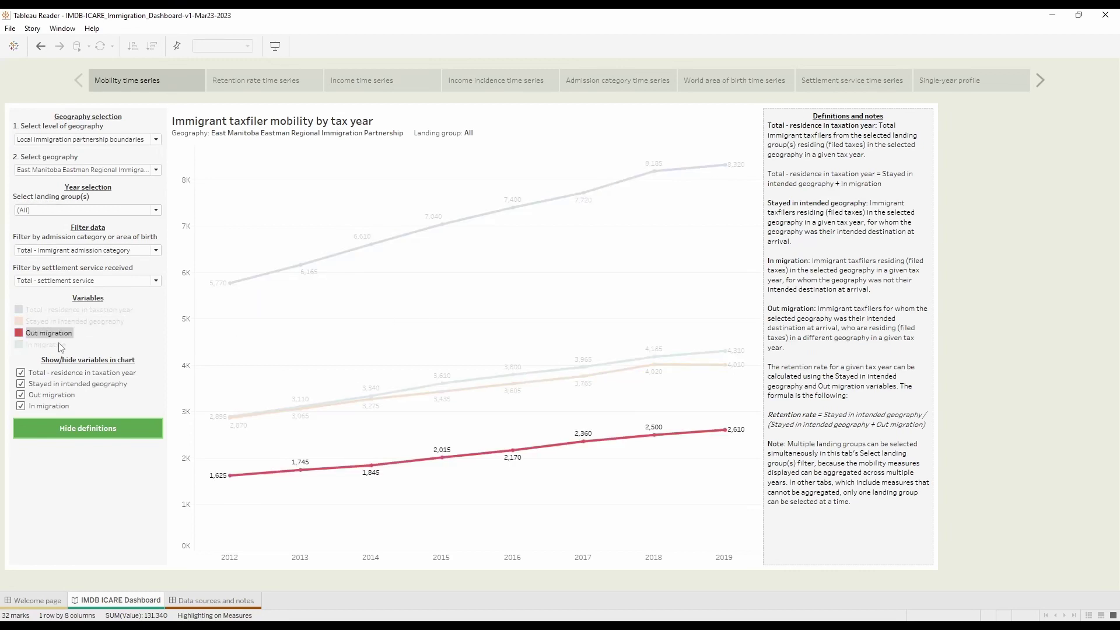
pyautogui.click(61, 346)
pyautogui.click(58, 335)
pyautogui.click(69, 323)
pyautogui.click(81, 312)
pyautogui.click(81, 315)
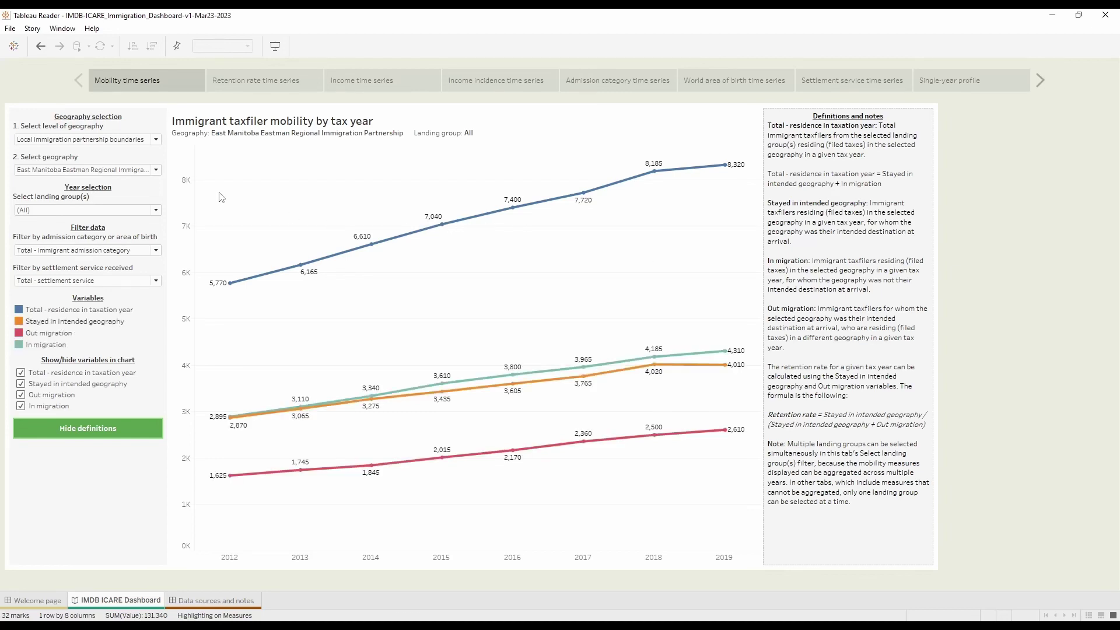
# - Try the Province or territory and Census division geography levels, and return to Local immigration partnership boundaries
pyautogui.click(100, 143)
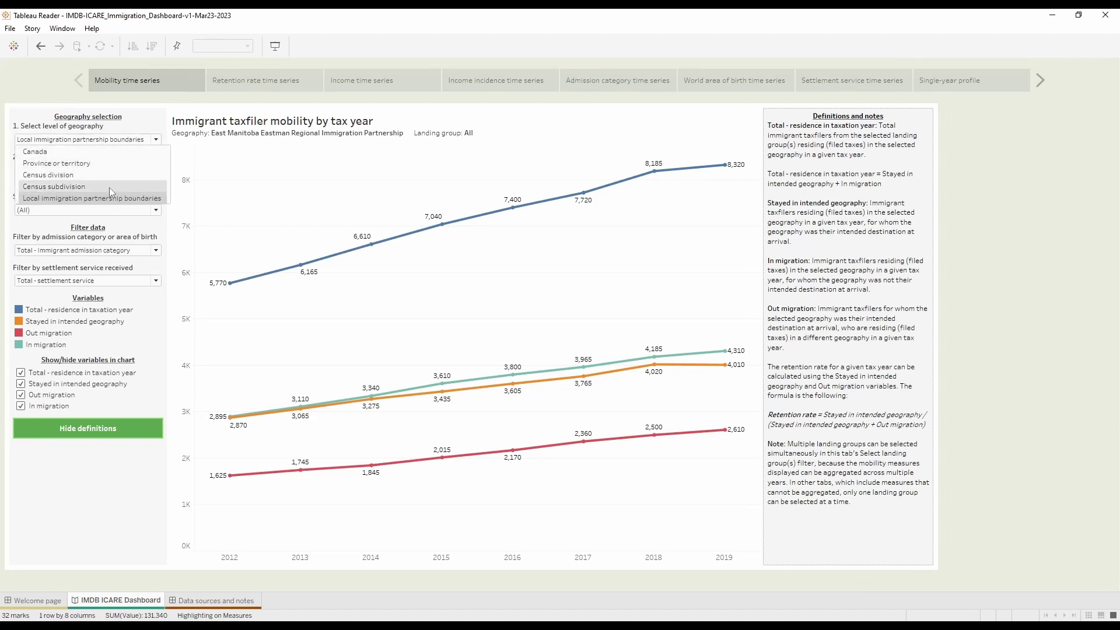
pyautogui.click(104, 167)
pyautogui.click(104, 169)
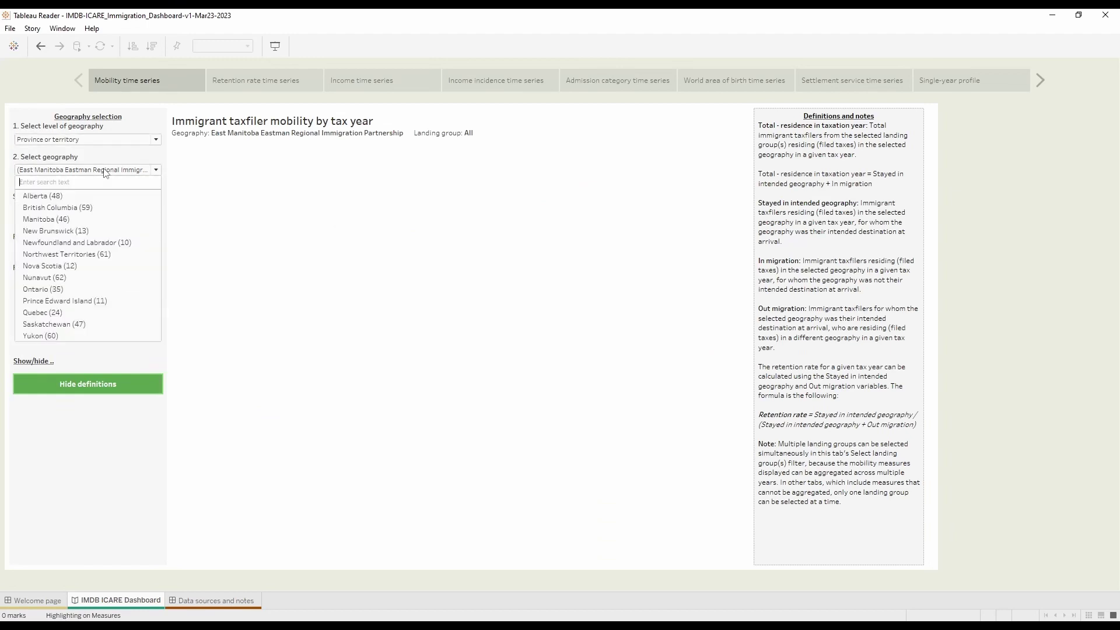
pyautogui.click(105, 146)
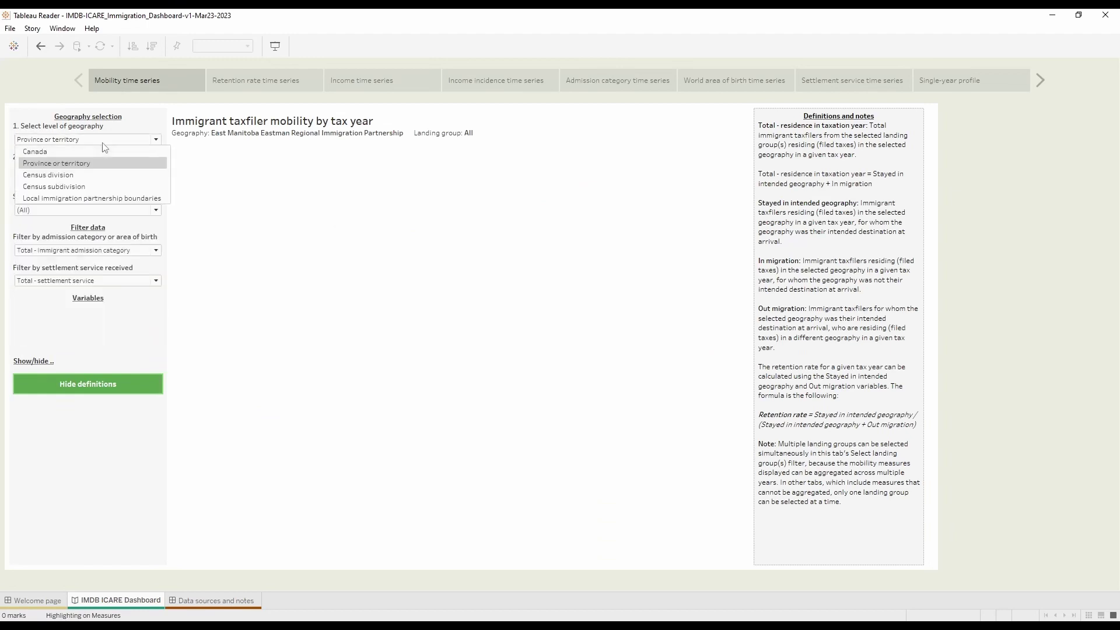
pyautogui.click(108, 172)
pyautogui.click(109, 172)
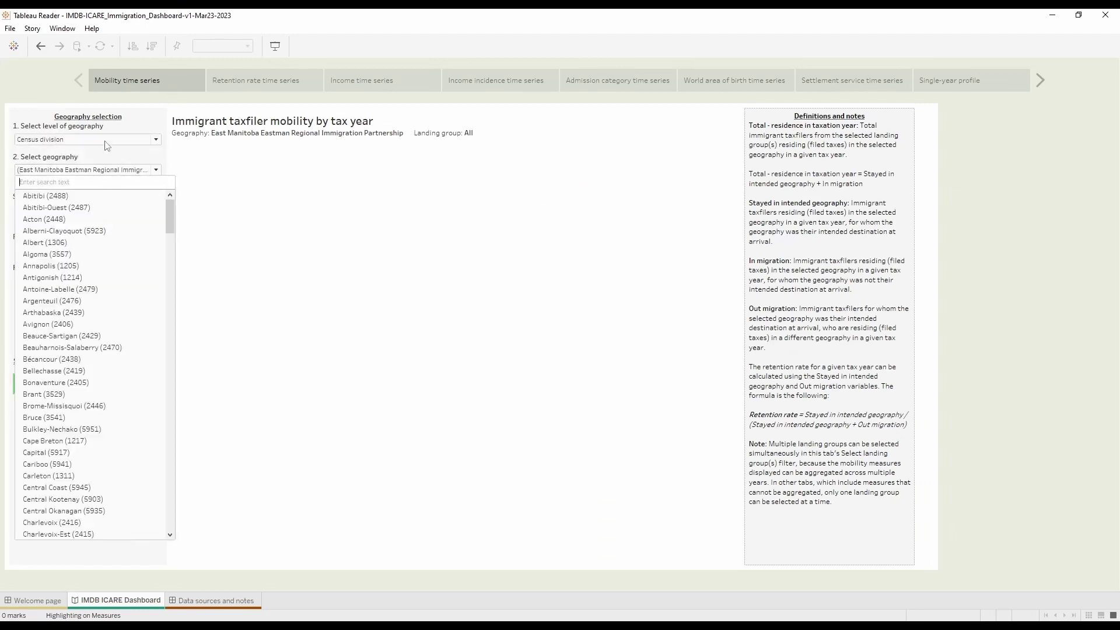
pyautogui.click(105, 142)
pyautogui.click(107, 196)
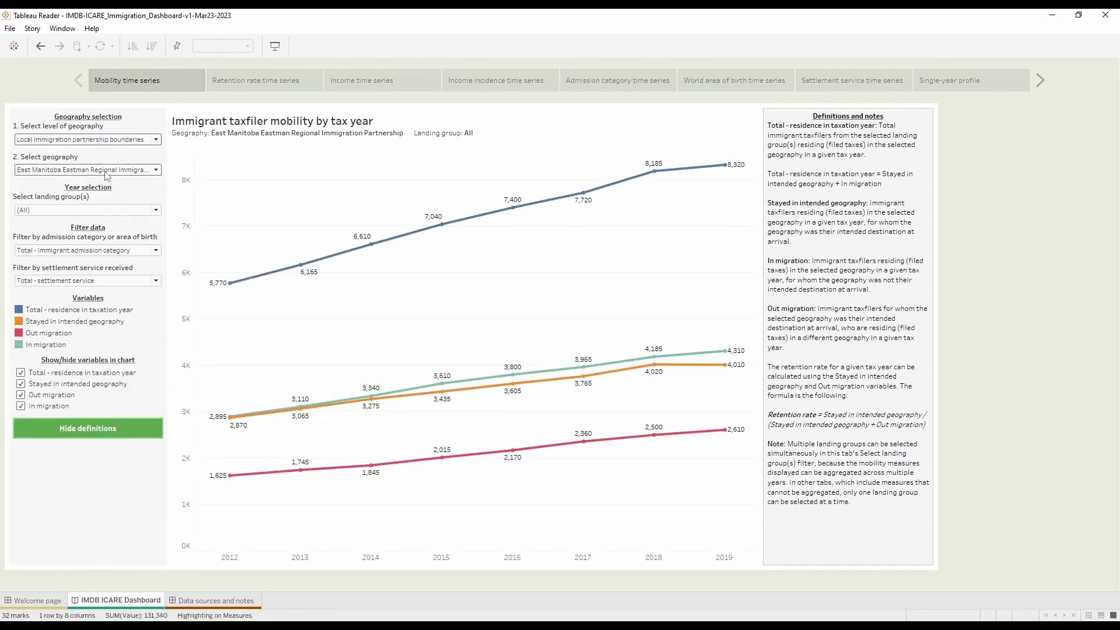
# - Browse the local immigration partnerships and set the geography to Ottawa Local Immigration Partnership
pyautogui.click(106, 169)
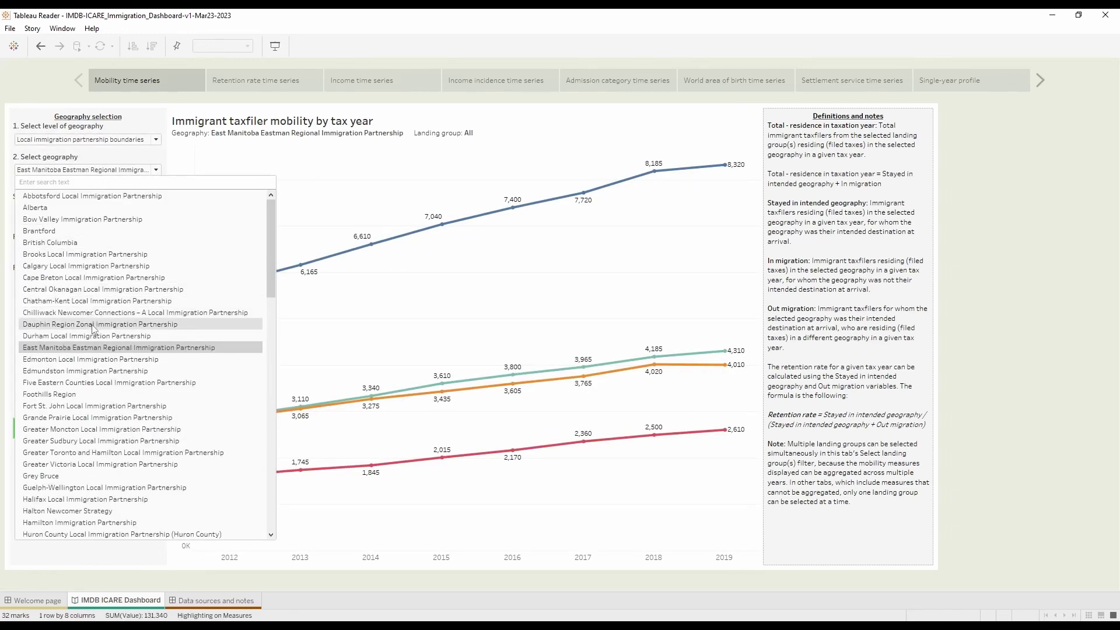
pyautogui.scroll(-3, 91, 373)
pyautogui.scroll(-5, 92, 374)
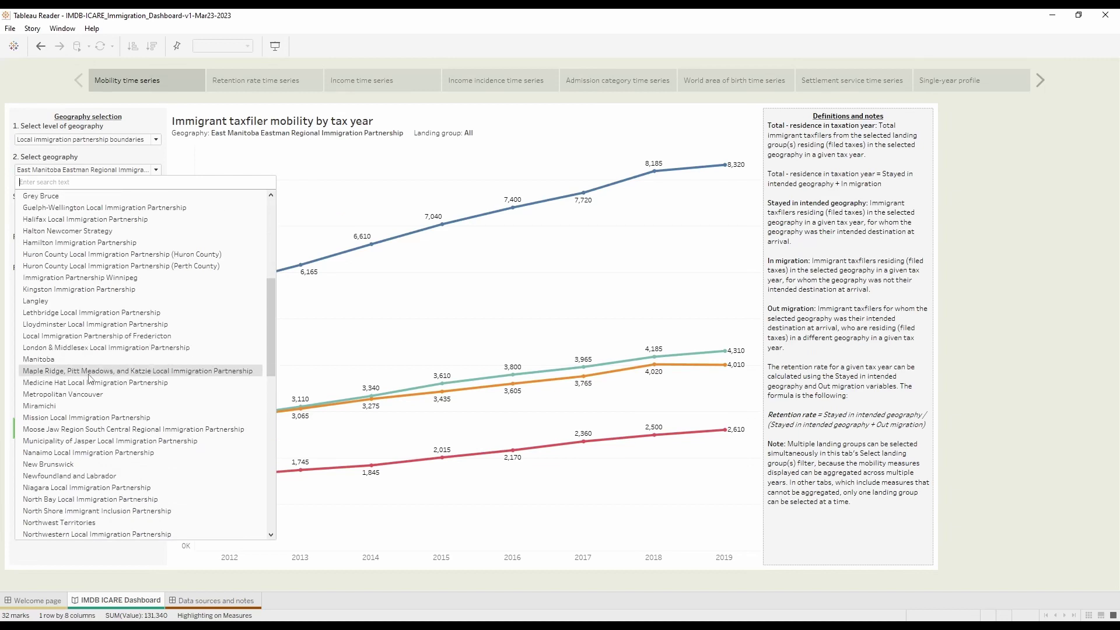
pyautogui.scroll(4, 91, 378)
pyautogui.scroll(-4, 91, 378)
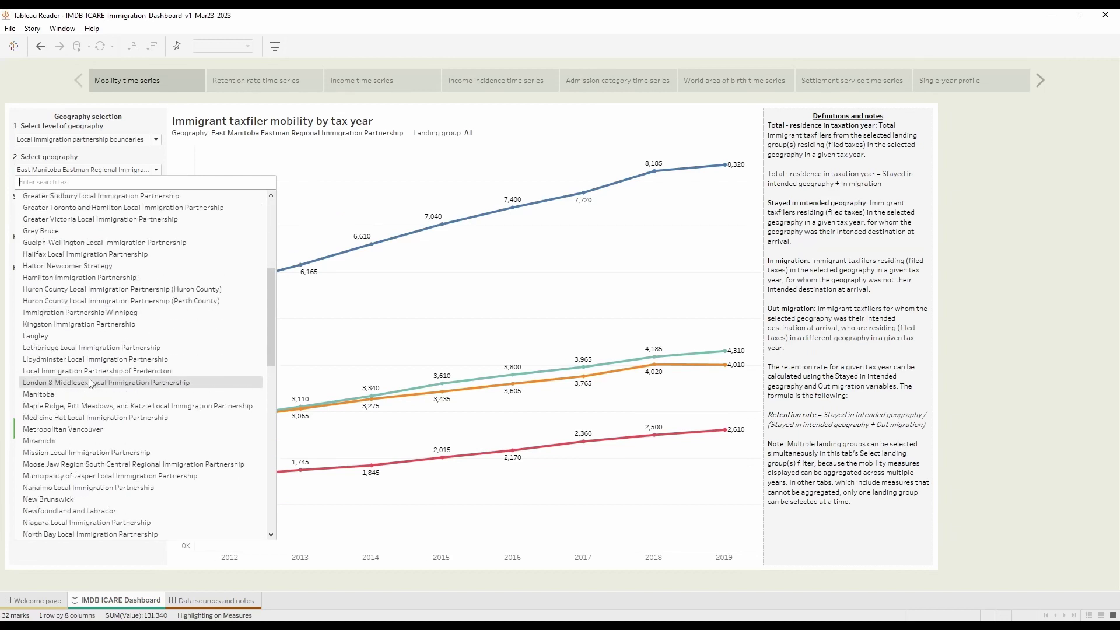
pyautogui.scroll(8, 90, 378)
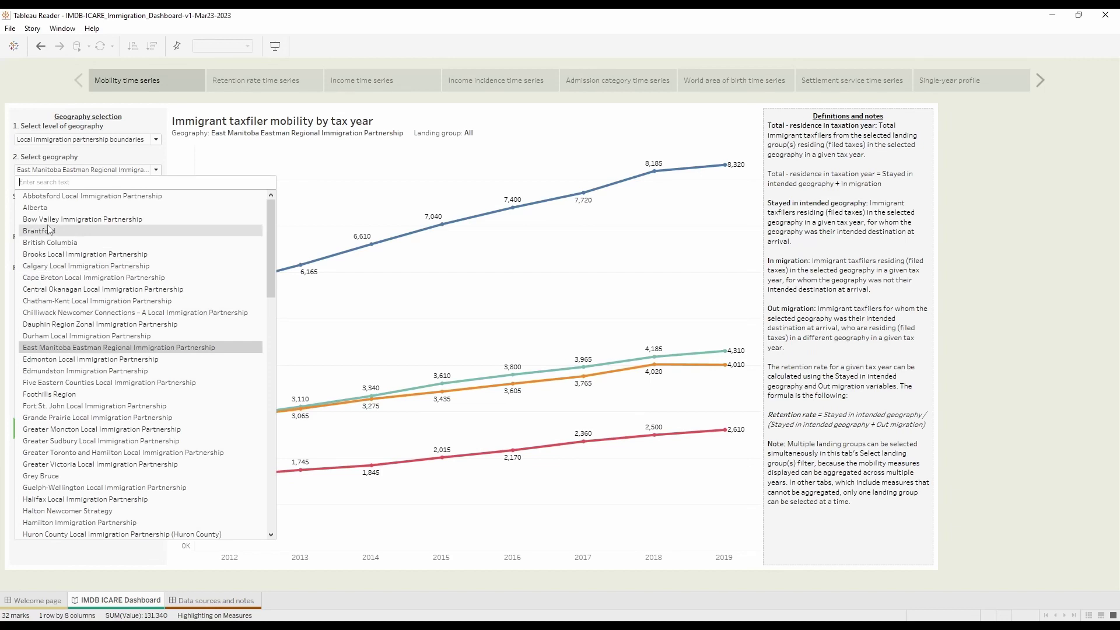
pyautogui.write('c')
pyautogui.write('ttawa')
pyautogui.press('Return')
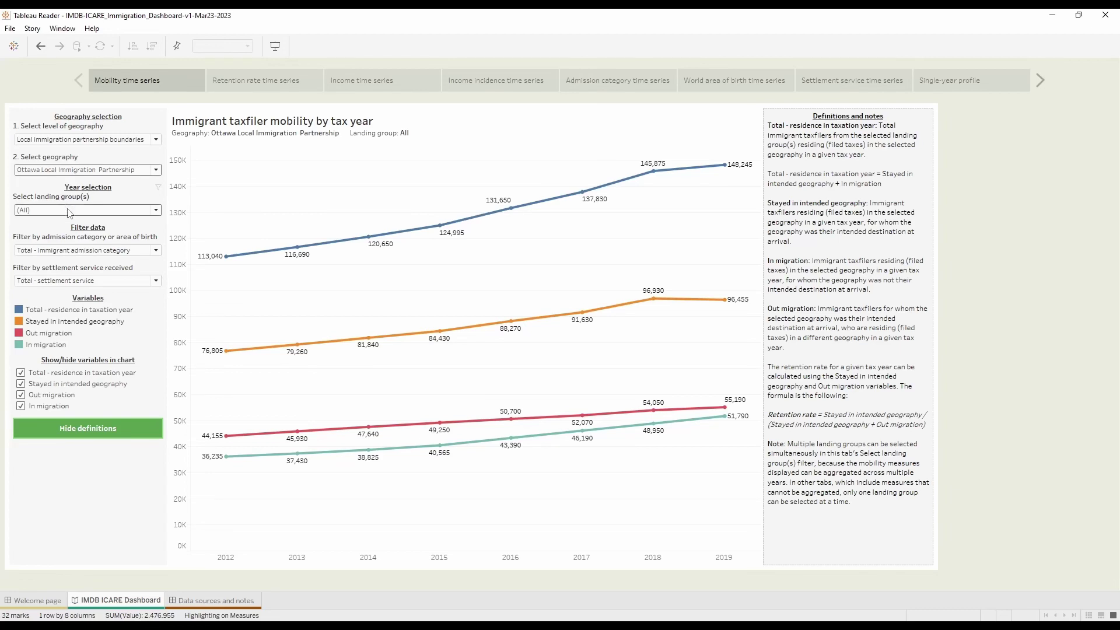
# - Show the 2010, 2011 and 2013 landing groups one at a time, and restore the selection to all groups
pyautogui.click(67, 211)
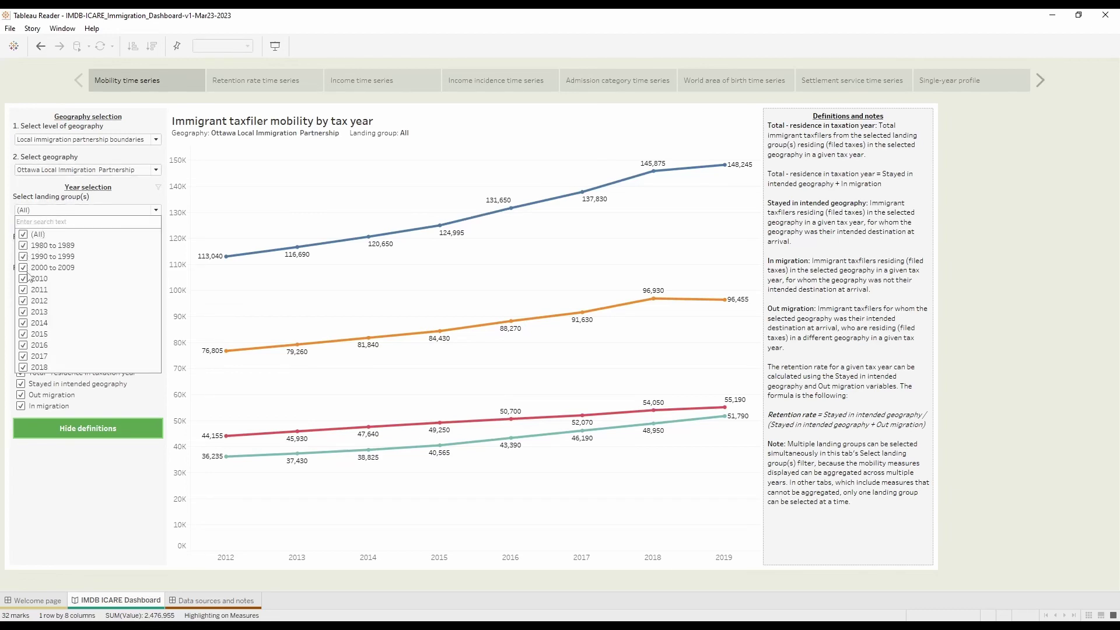
pyautogui.click(24, 235)
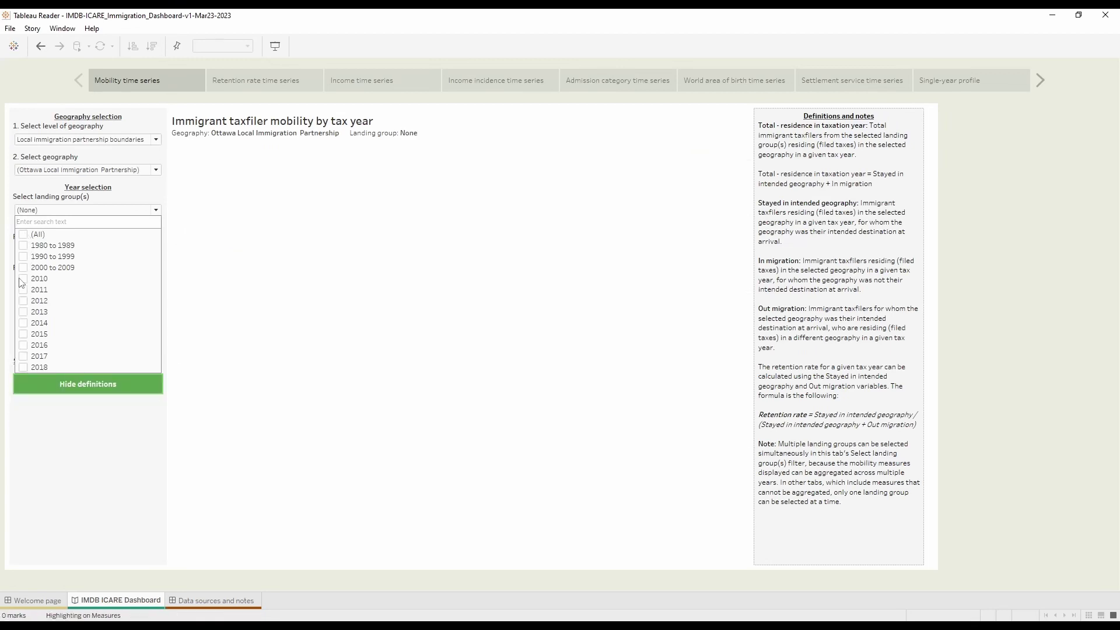
pyautogui.click(23, 279)
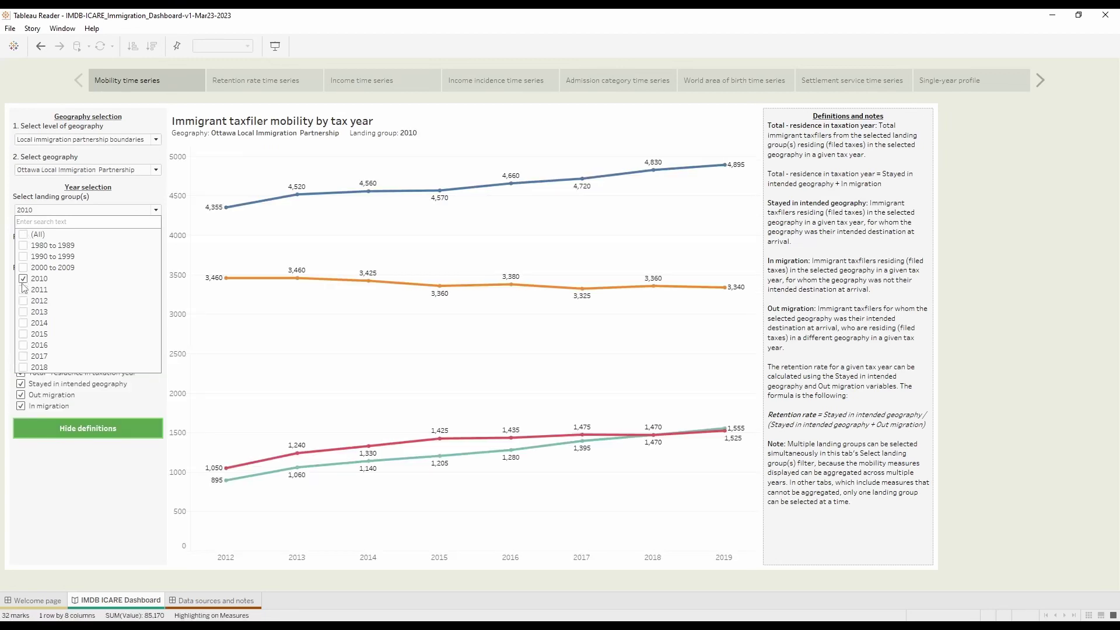
pyautogui.click(23, 280)
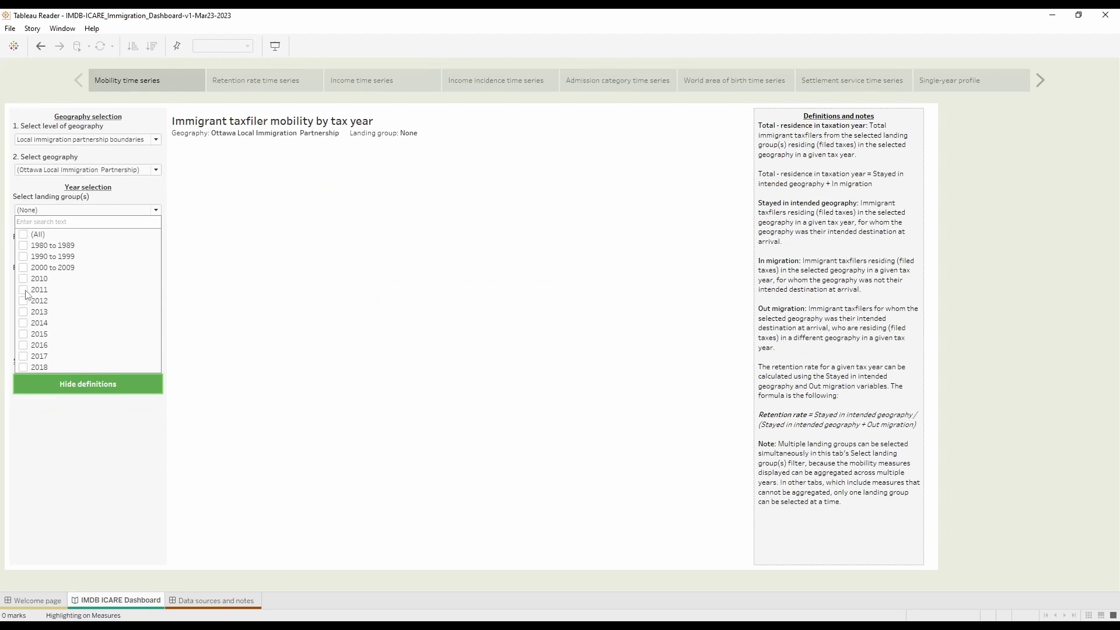
pyautogui.click(24, 290)
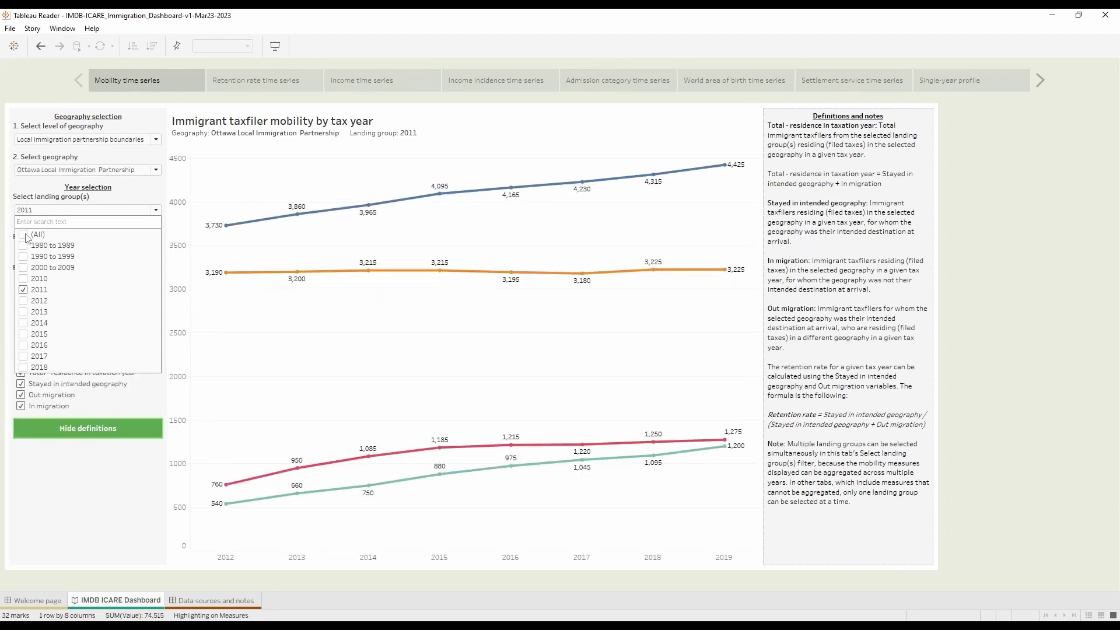
pyautogui.click(23, 290)
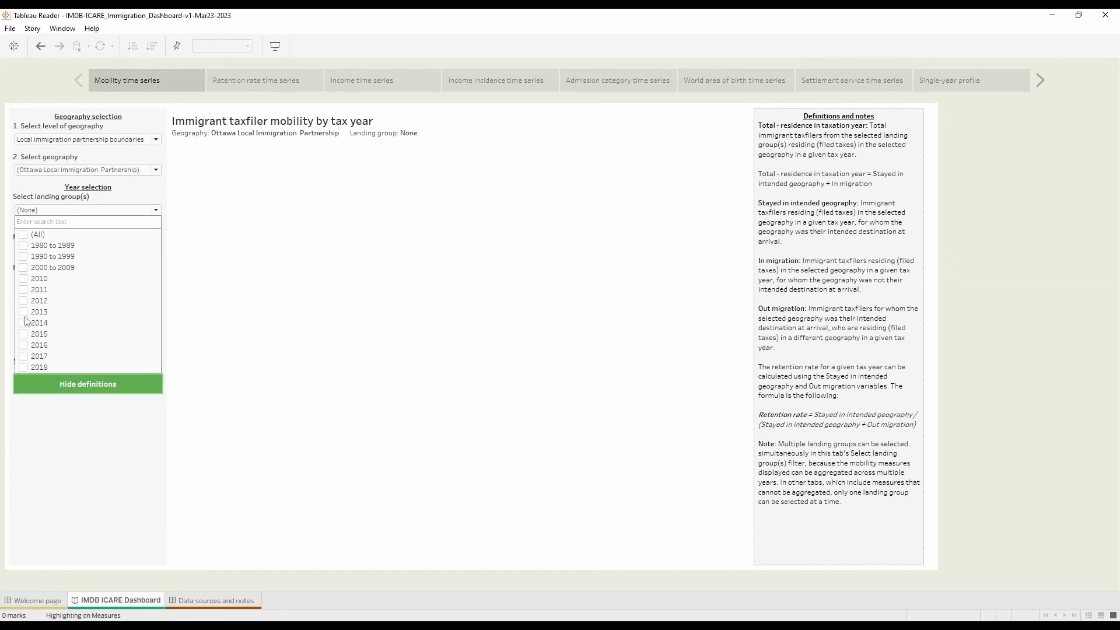
pyautogui.click(23, 313)
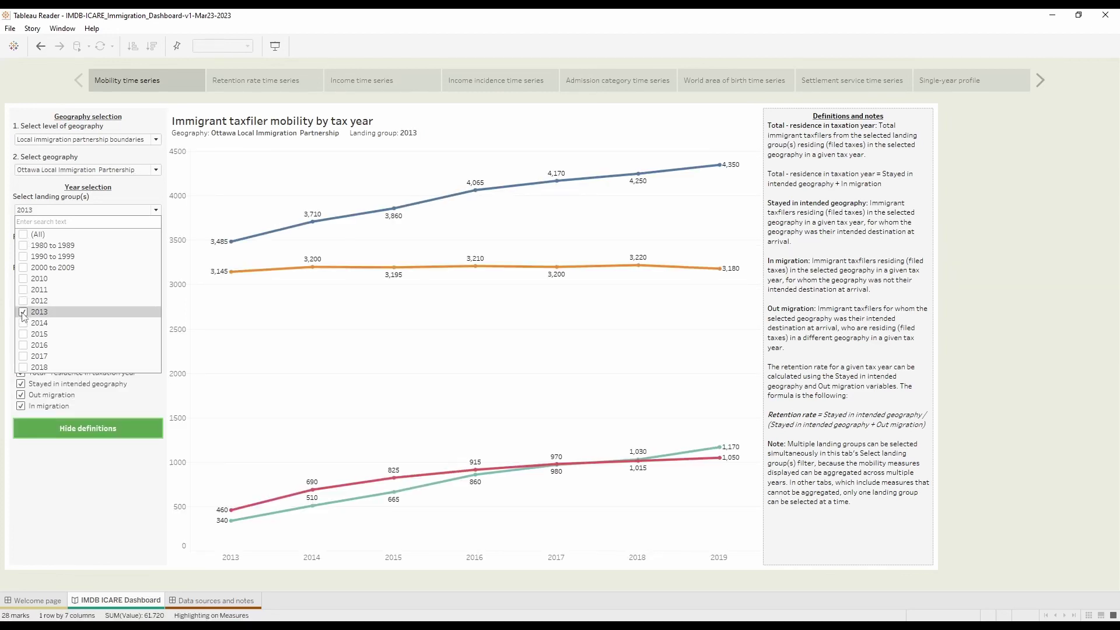
pyautogui.click(25, 235)
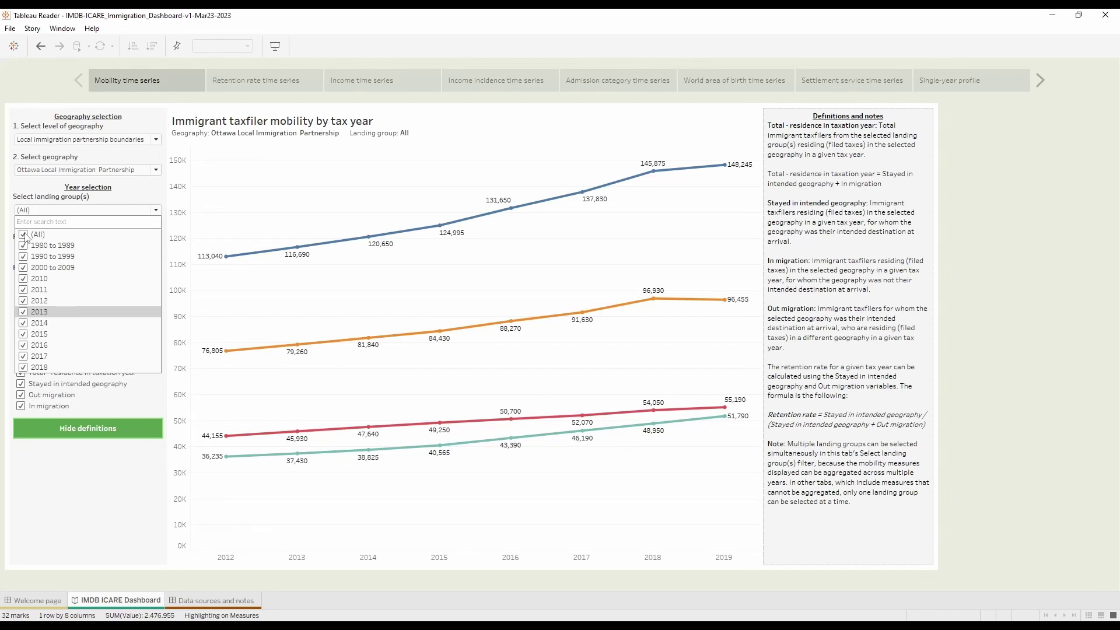
pyautogui.click(58, 212)
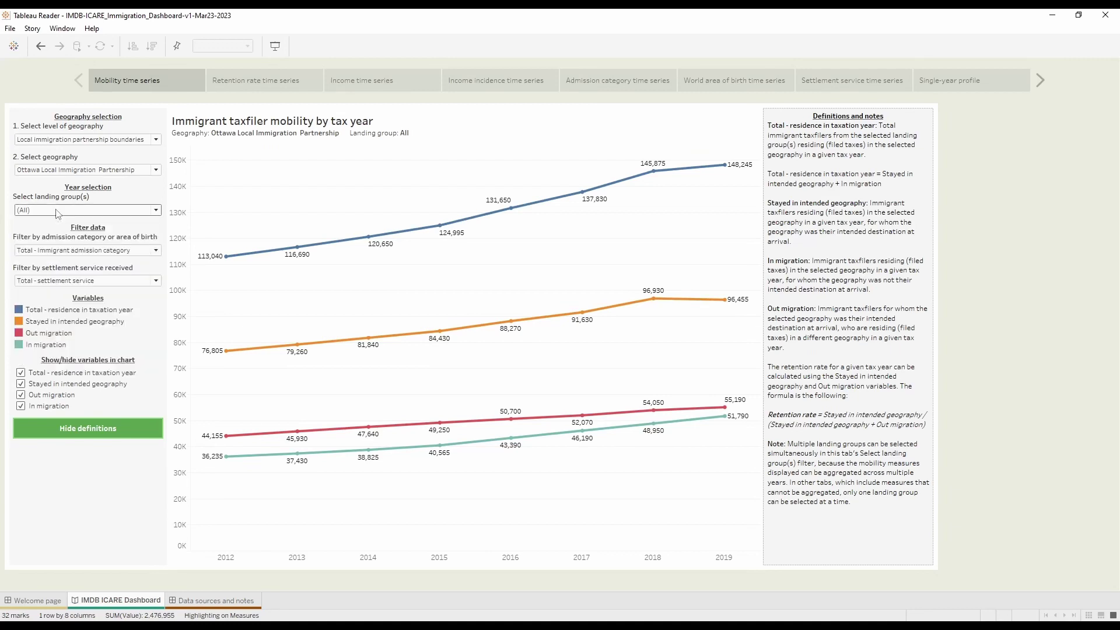
# - Limit the mobility chart to the 2013 landing group only
pyautogui.click(57, 211)
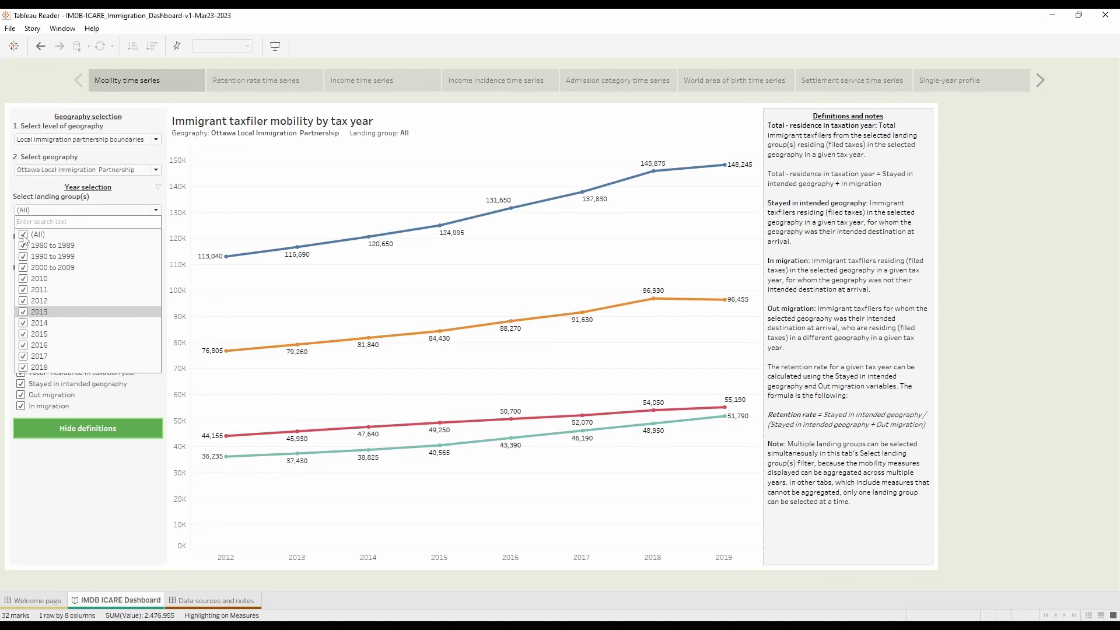
pyautogui.click(24, 235)
pyautogui.click(23, 313)
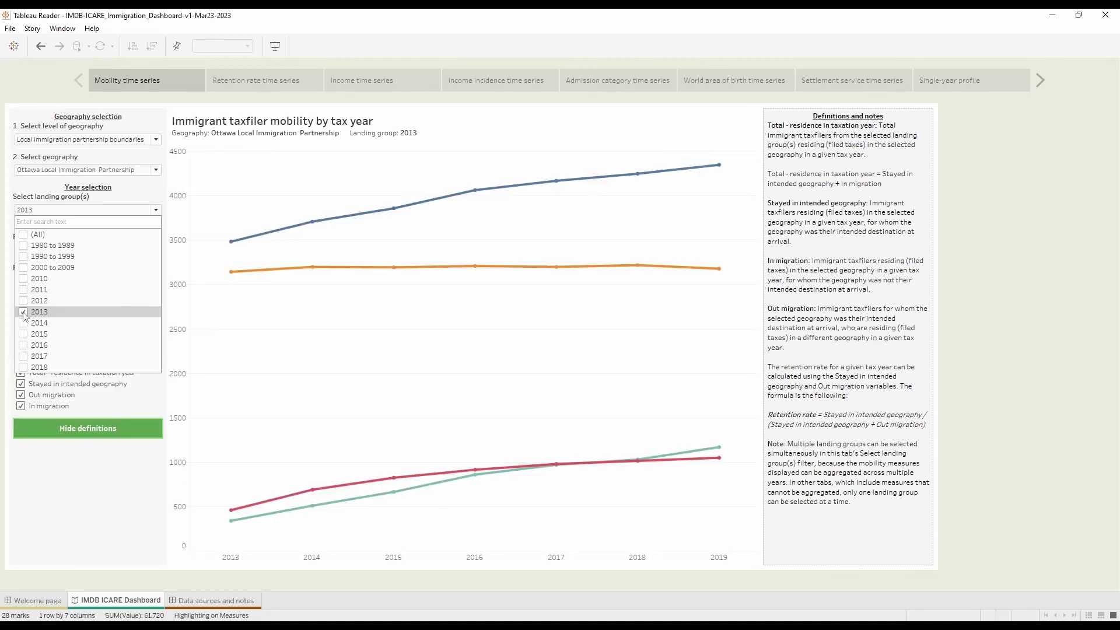
pyautogui.click(227, 508)
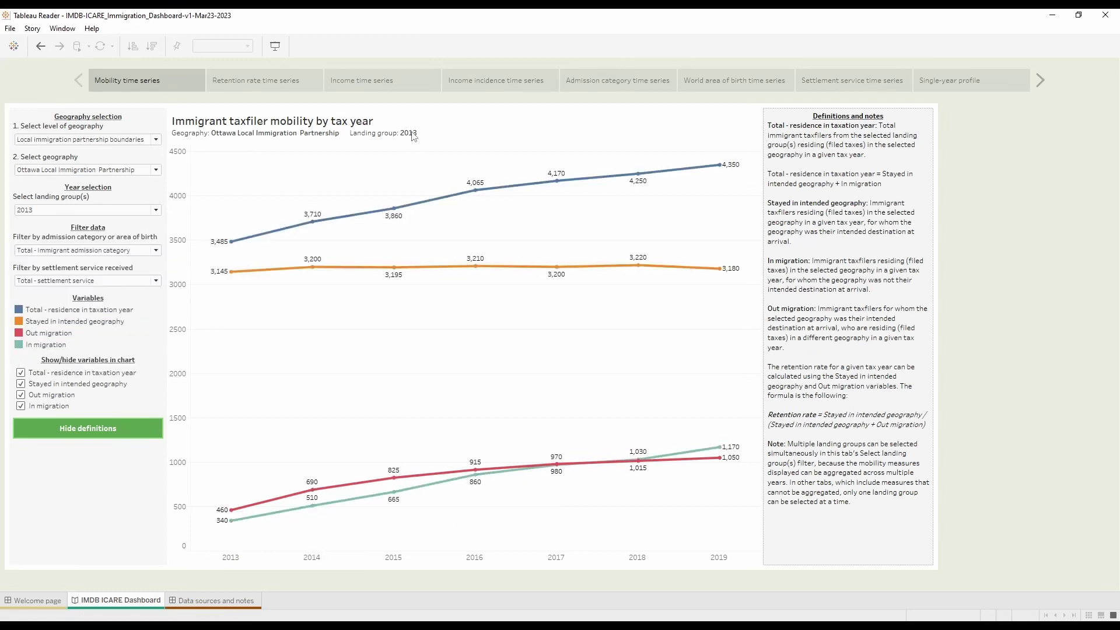
pyautogui.moveTo(310, 271)
# - Review the options for filtering the mobility chart by admission category or area of birth and by settlement service received
pyautogui.click(107, 250)
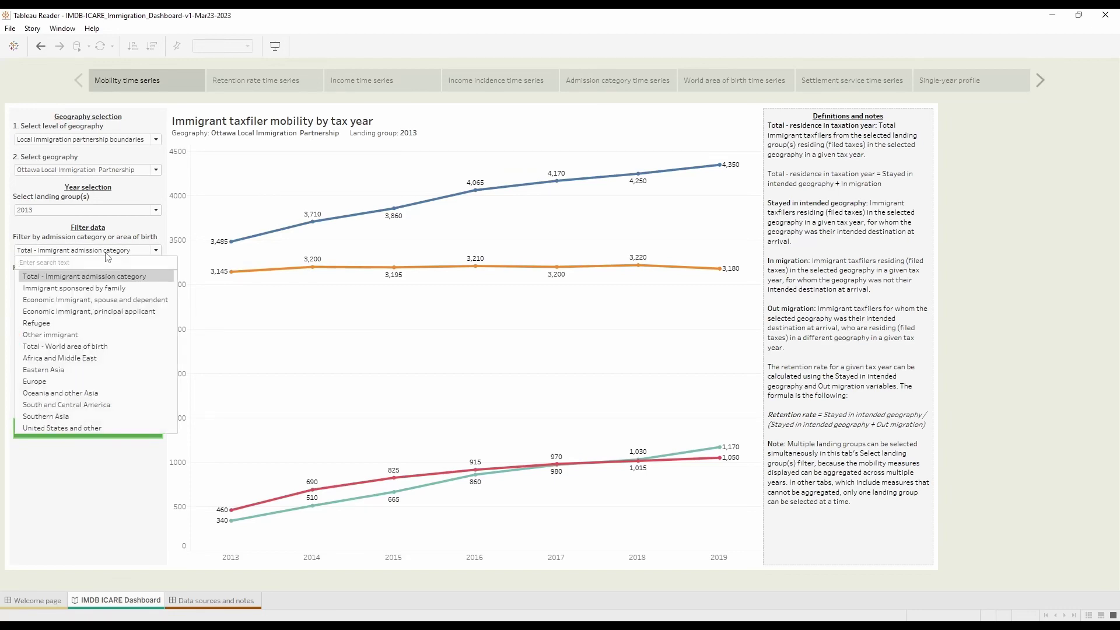
pyautogui.click(107, 252)
pyautogui.click(111, 280)
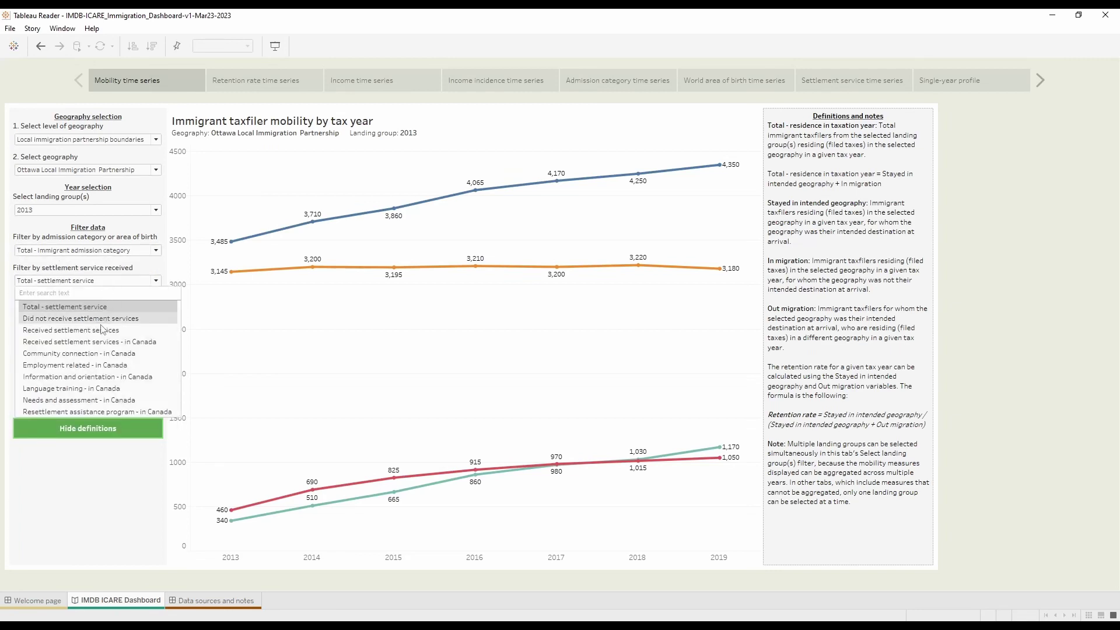
pyautogui.click(88, 285)
# - Filter the mobility chart to the Refugee admission category, keeping the total settlement service selection
pyautogui.click(101, 252)
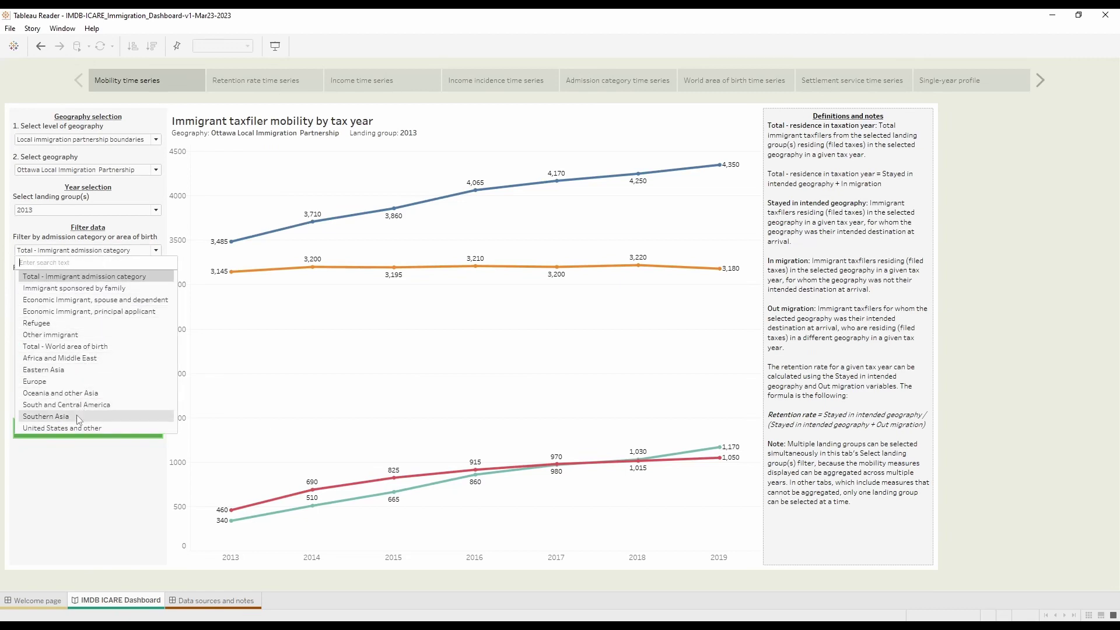
pyautogui.click(93, 326)
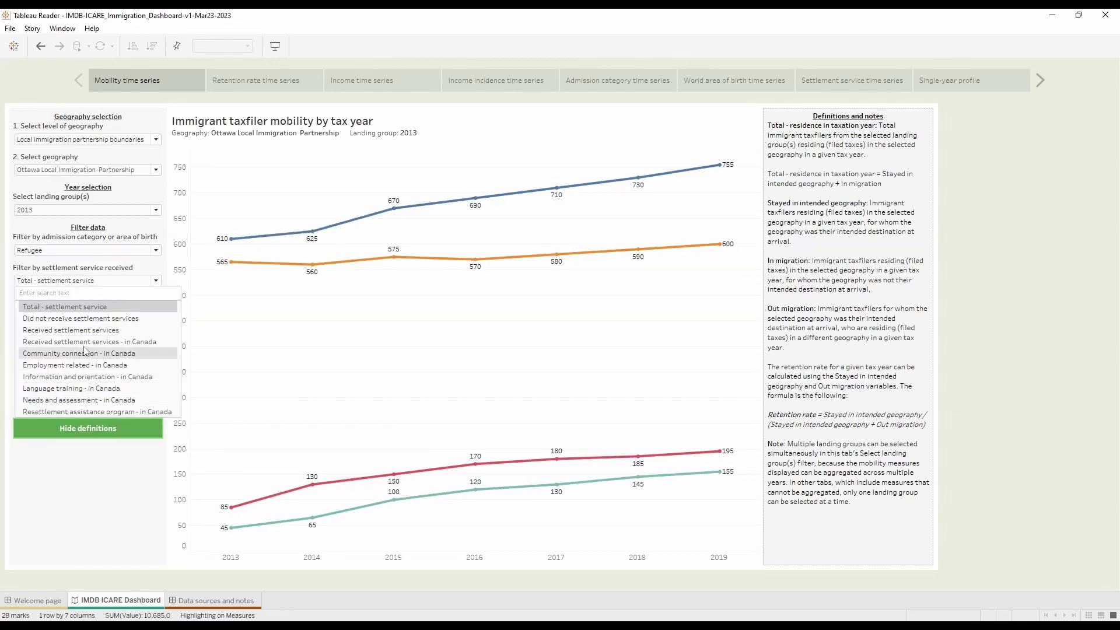
pyautogui.click(90, 251)
pyautogui.click(79, 325)
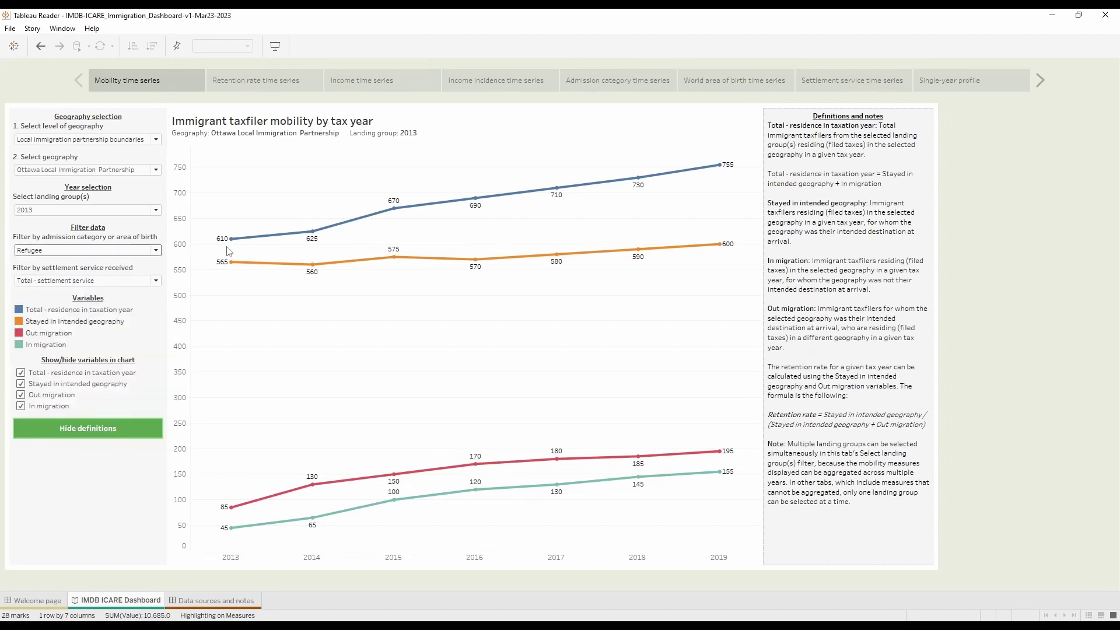
pyautogui.moveTo(228, 267)
# - Hide the total residence, stayed in intended geography and in migration lines in the mobility chart, and restore them all
pyautogui.click(20, 373)
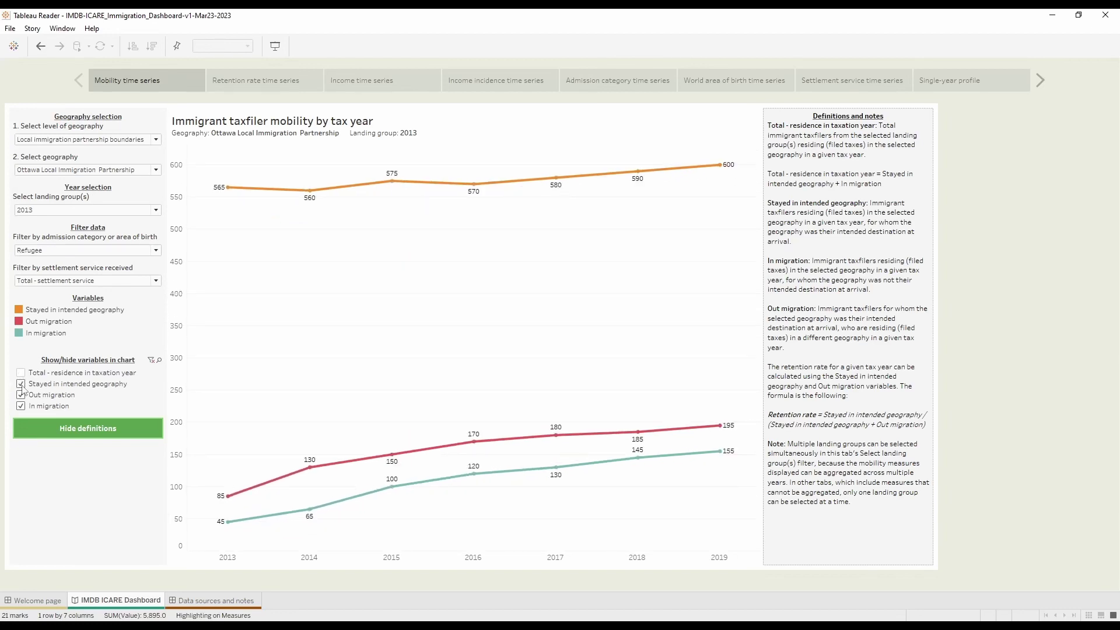
pyautogui.click(21, 384)
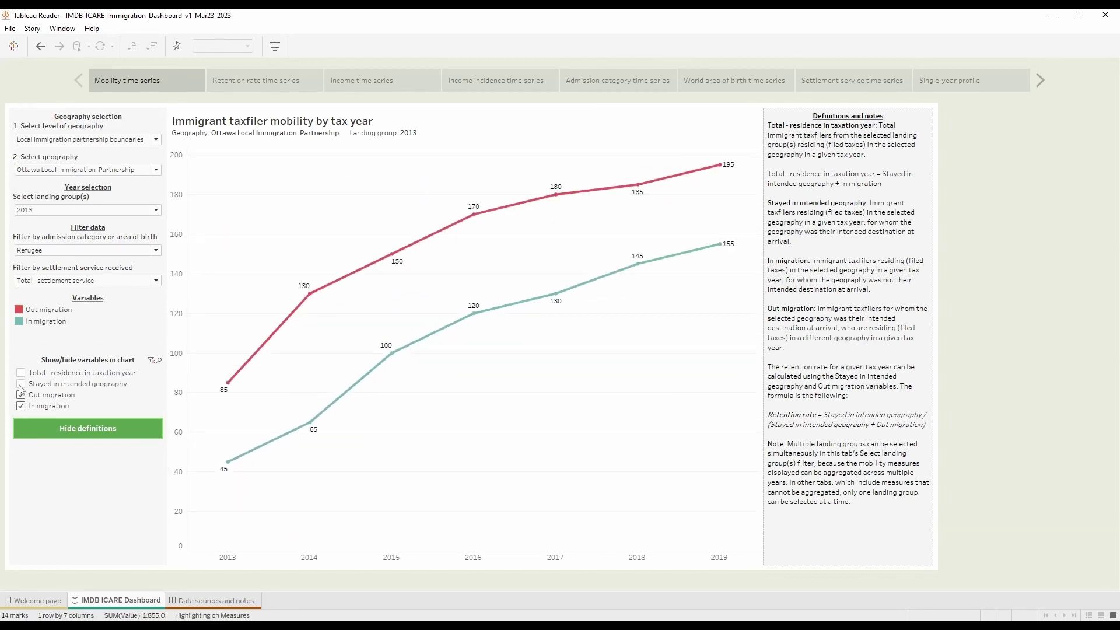
pyautogui.click(21, 384)
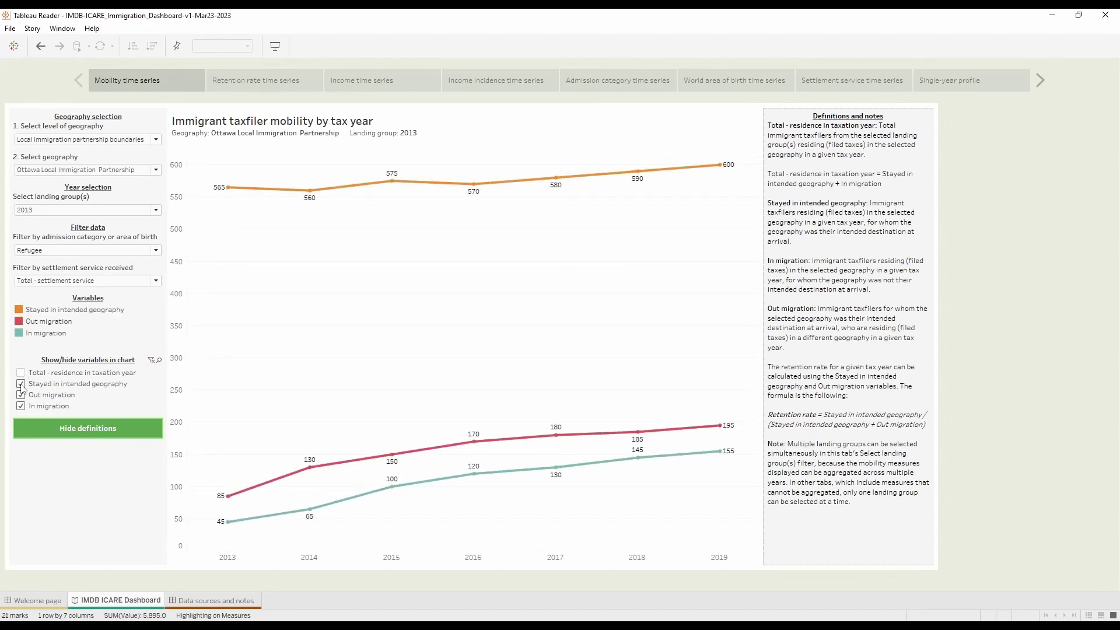
pyautogui.click(21, 384)
pyautogui.click(21, 384)
pyautogui.click(21, 373)
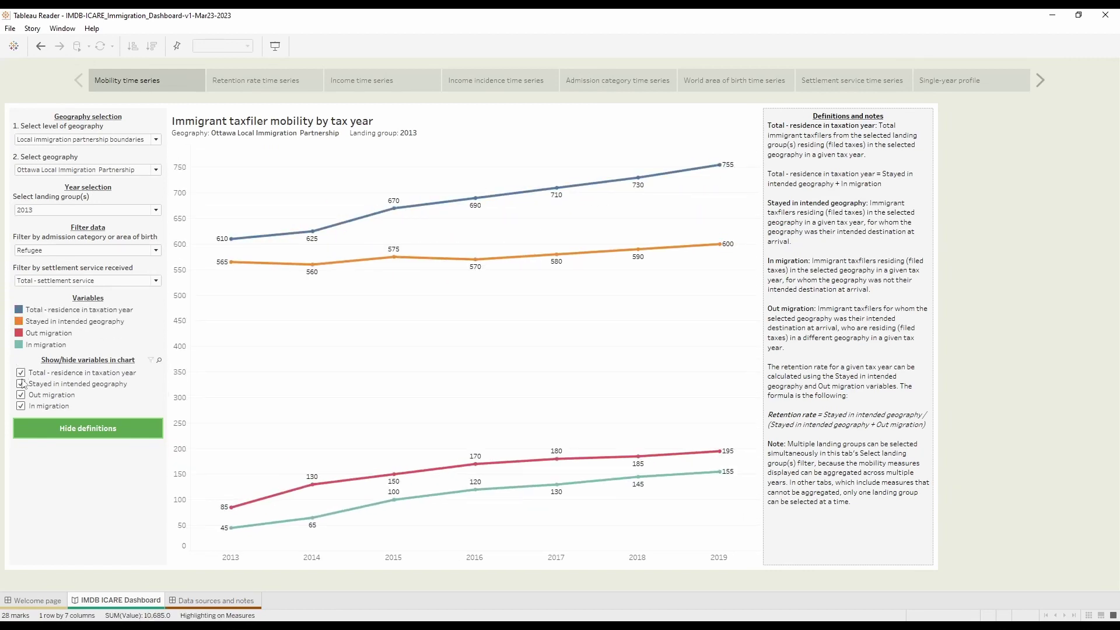
pyautogui.click(22, 406)
pyautogui.click(22, 406)
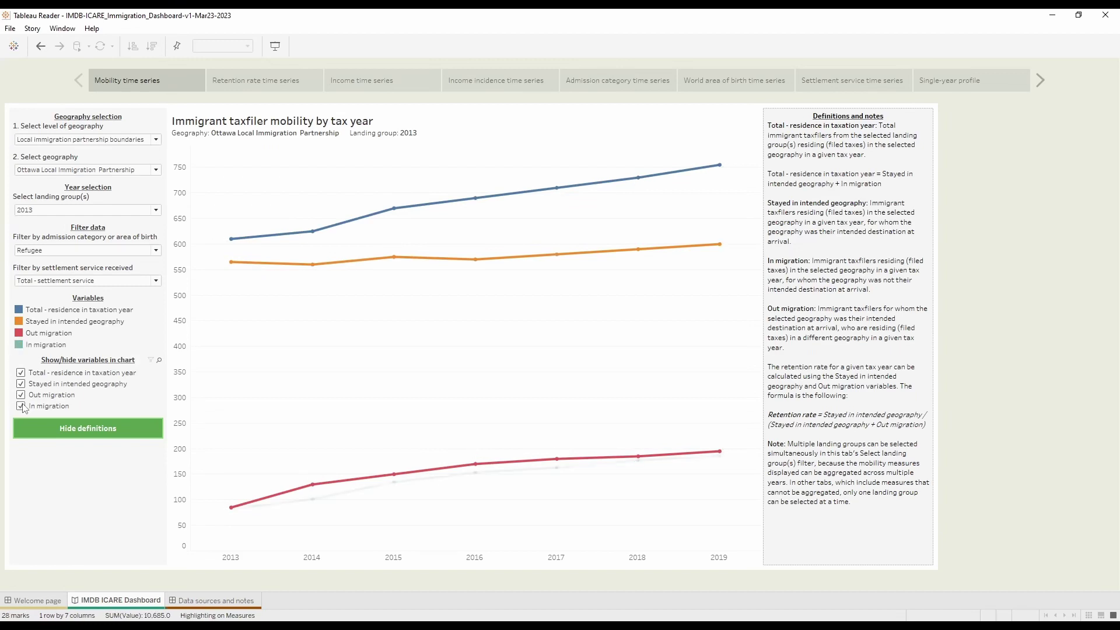
# - Open the retention rate time series and examine the bars by landing group and tax year, including the 2011 group
pyautogui.click(280, 74)
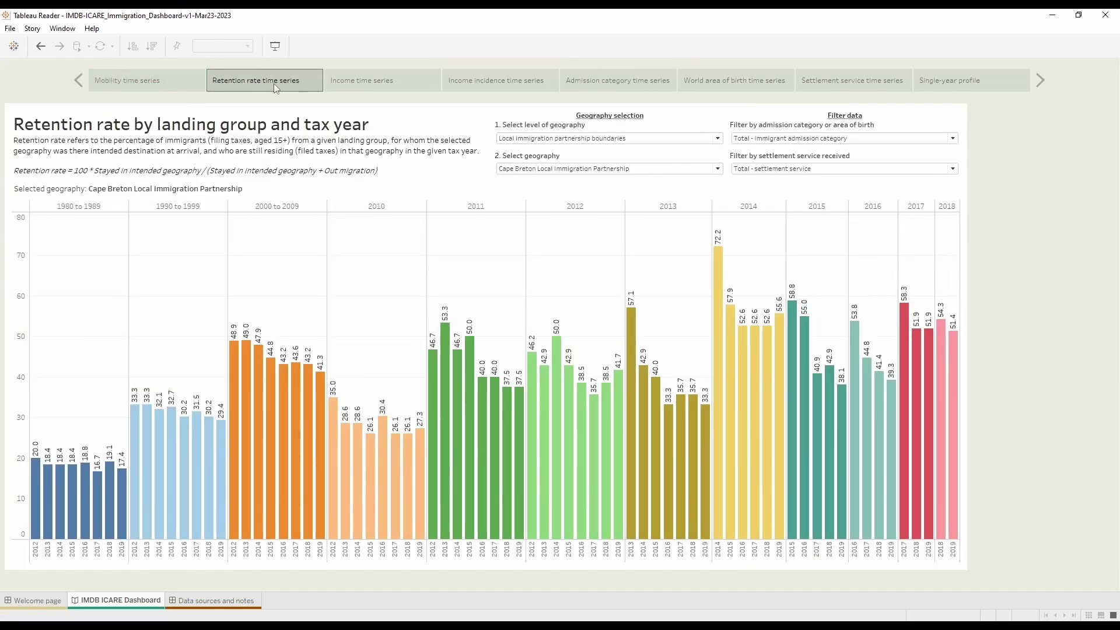
pyautogui.moveTo(32, 480)
pyautogui.moveTo(153, 456)
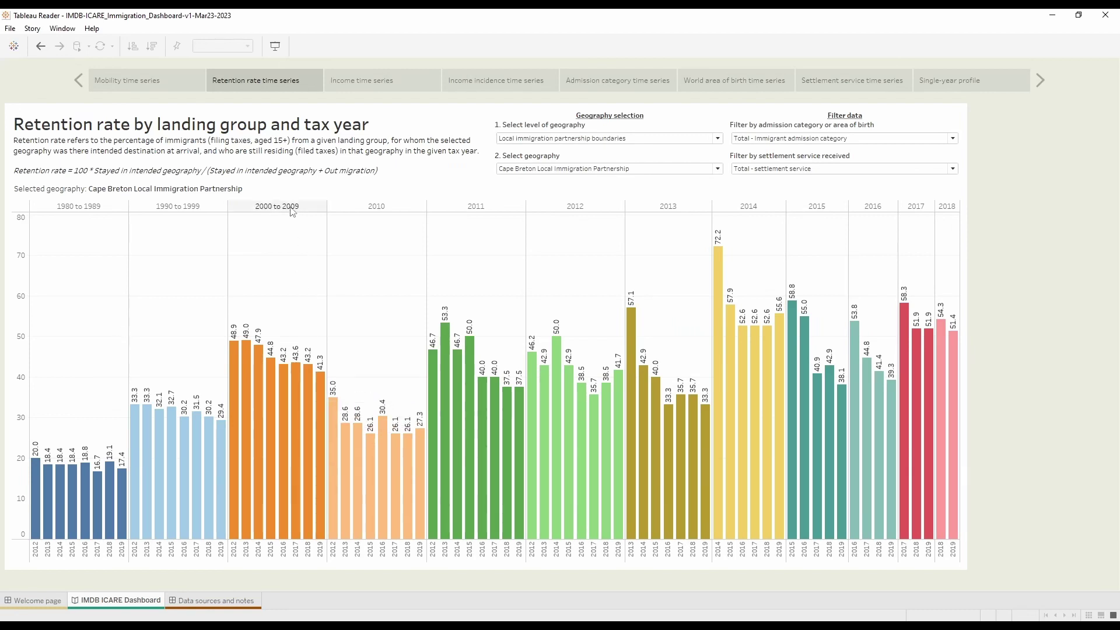
pyautogui.click(452, 205)
pyautogui.click(450, 205)
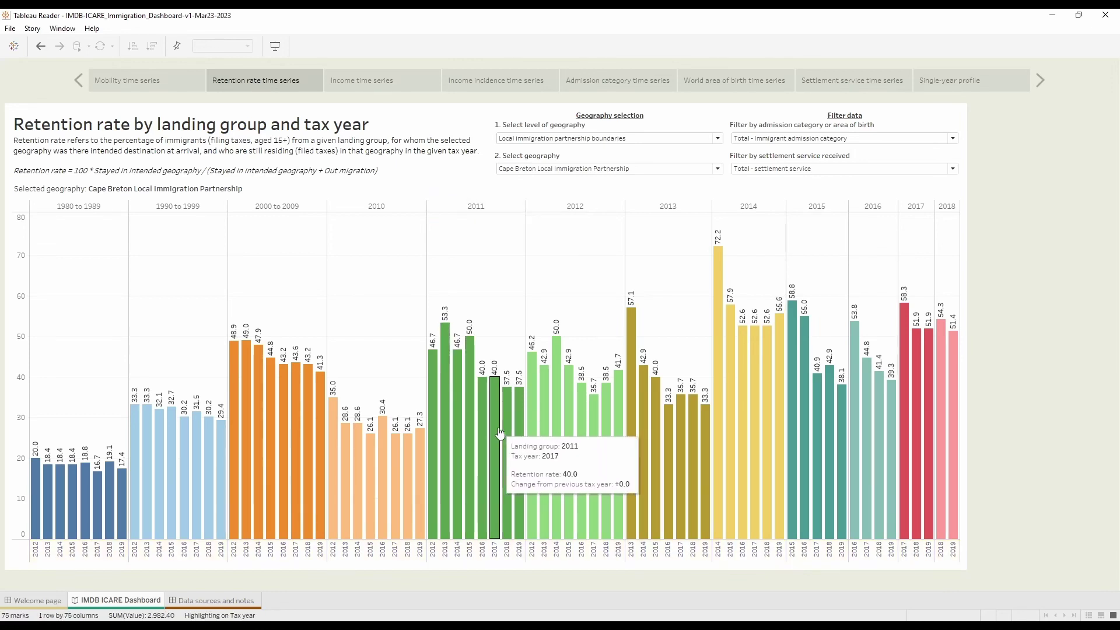
# - Review the geography and settlement service options for the retention rate chart without changing the selection
pyautogui.click(606, 138)
pyautogui.click(610, 194)
pyautogui.click(629, 170)
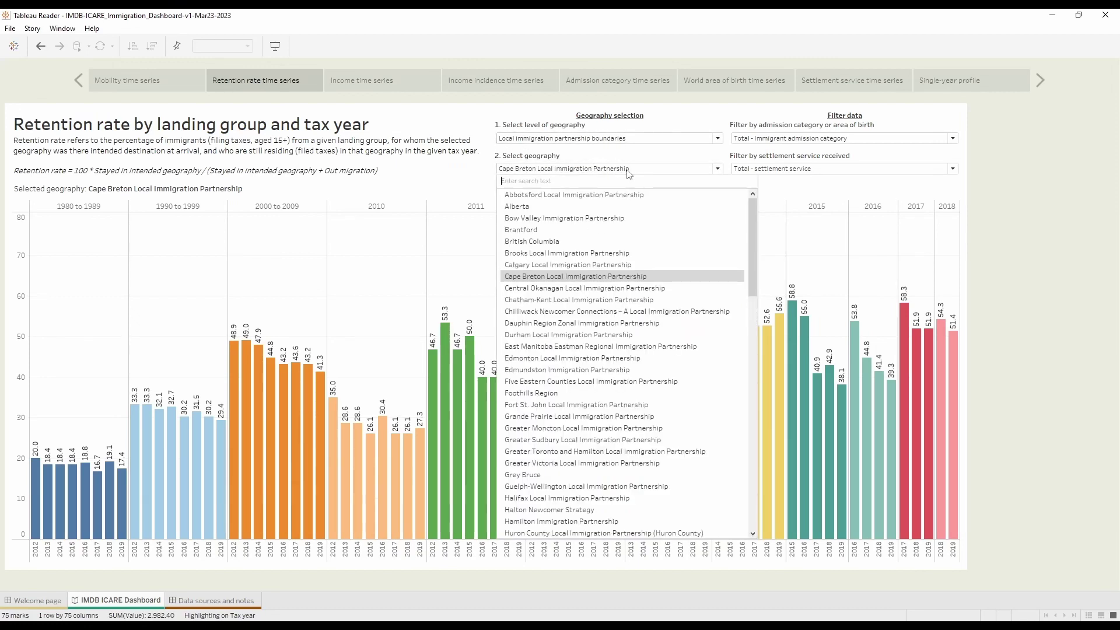
pyautogui.click(677, 169)
pyautogui.click(771, 171)
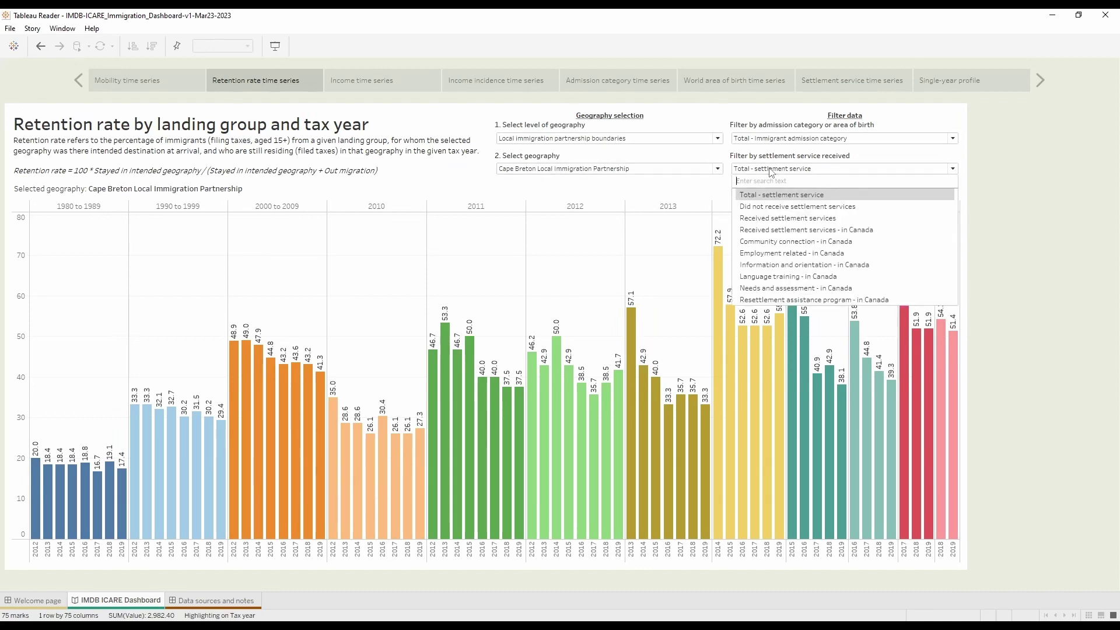
pyautogui.click(771, 170)
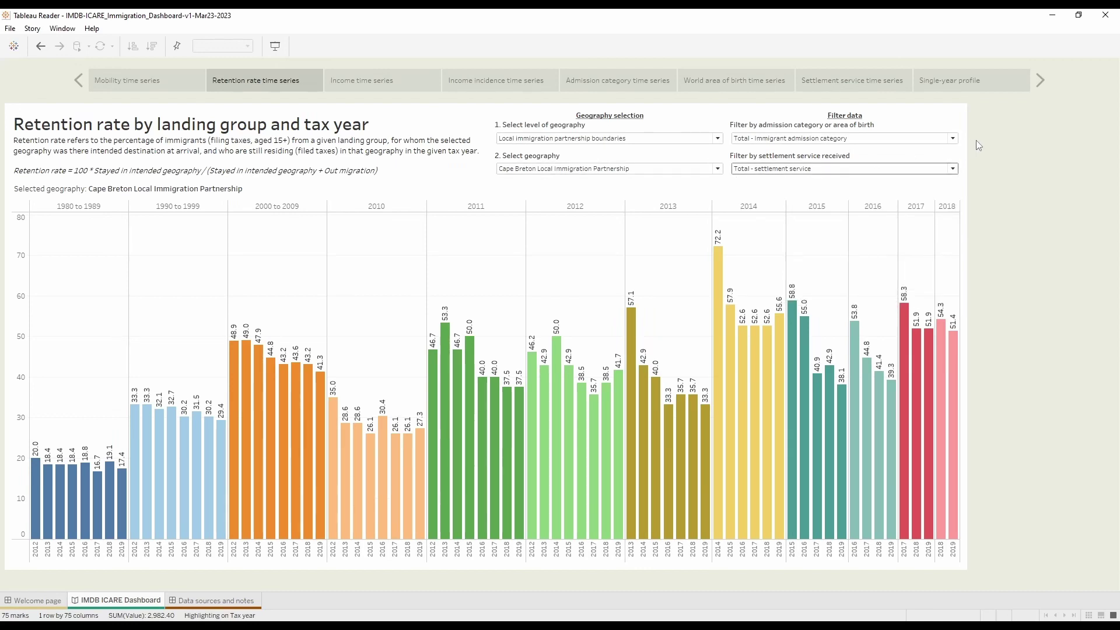
# - Open the income time series and highlight the median total income, employment earnings and wages lines one at a time
pyautogui.click(412, 89)
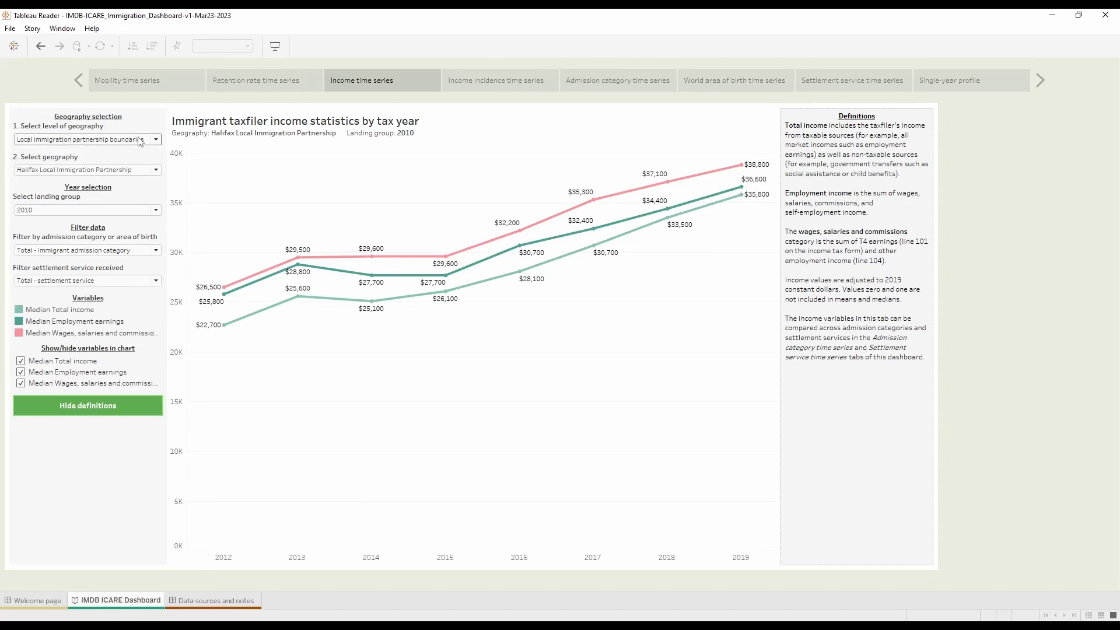
pyautogui.click(90, 312)
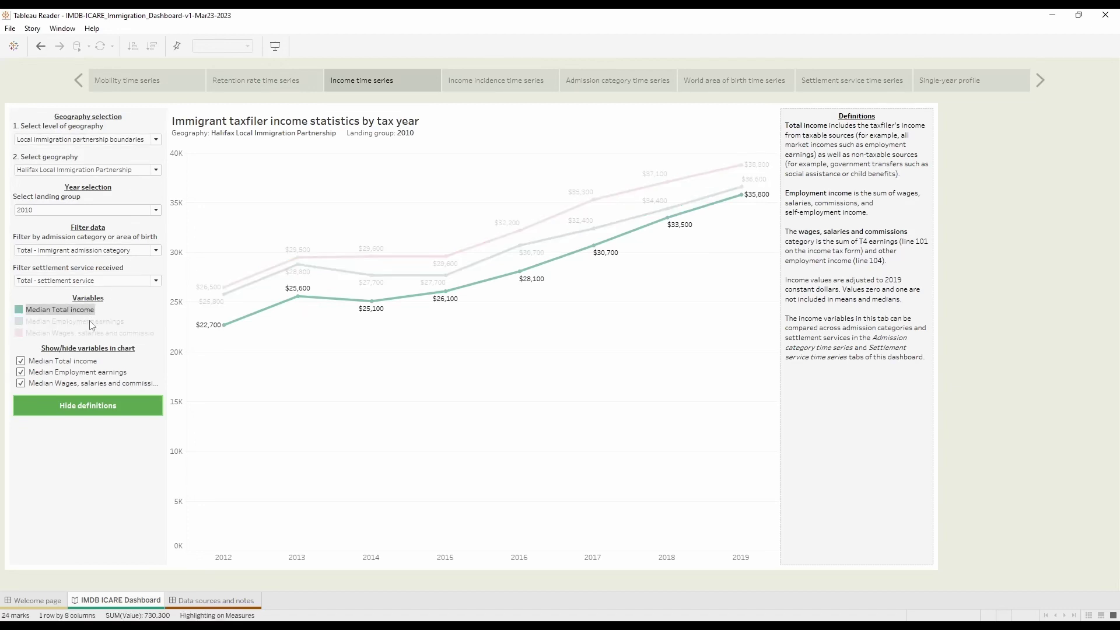
pyautogui.click(92, 322)
pyautogui.click(94, 333)
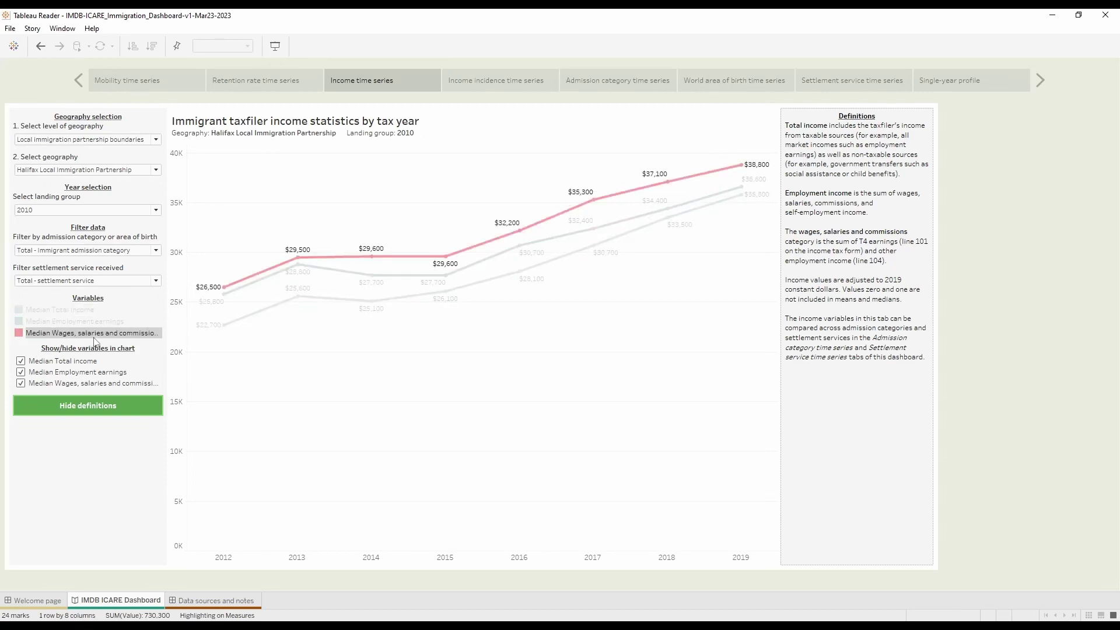
pyautogui.click(230, 349)
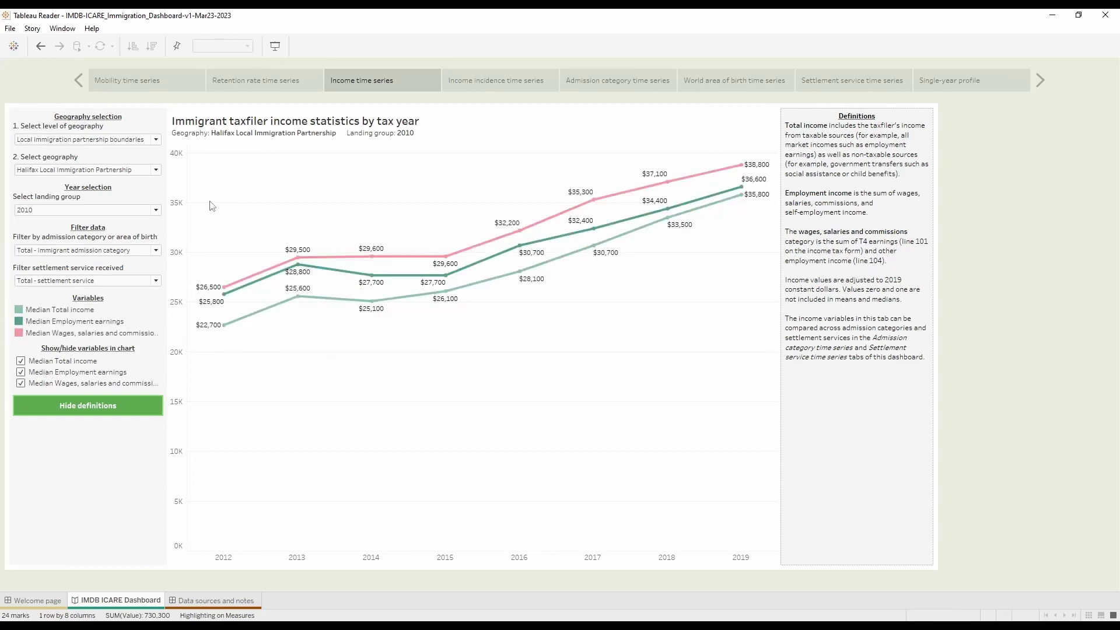
# - Show the income chart for the 2012 landing group, and switch it to the 2000 to 2009 group
pyautogui.click(114, 211)
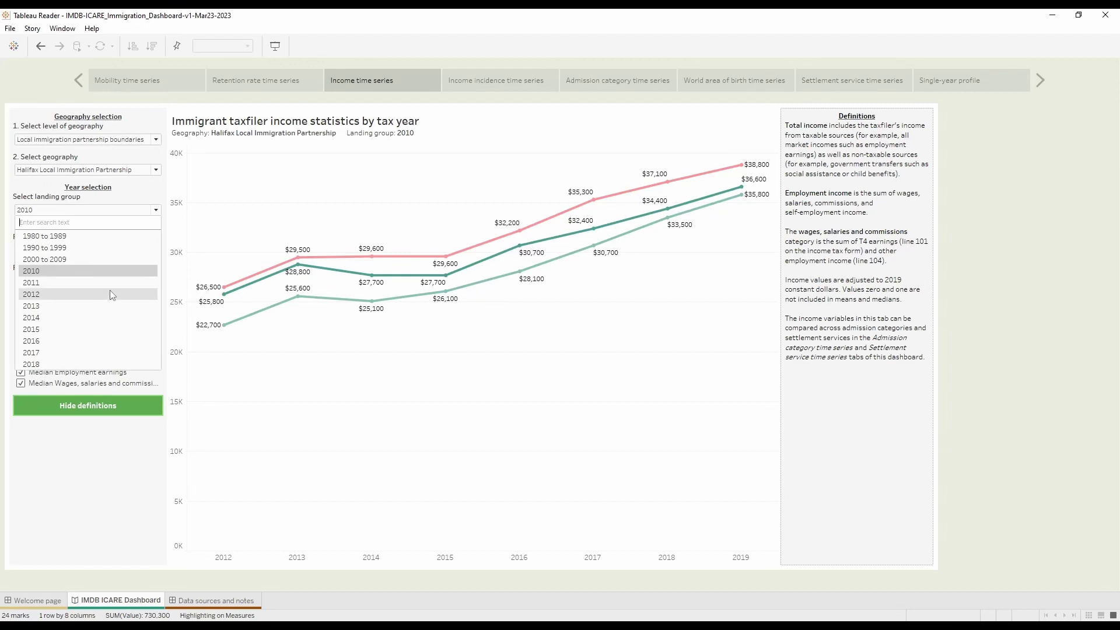
pyautogui.click(113, 294)
pyautogui.click(129, 211)
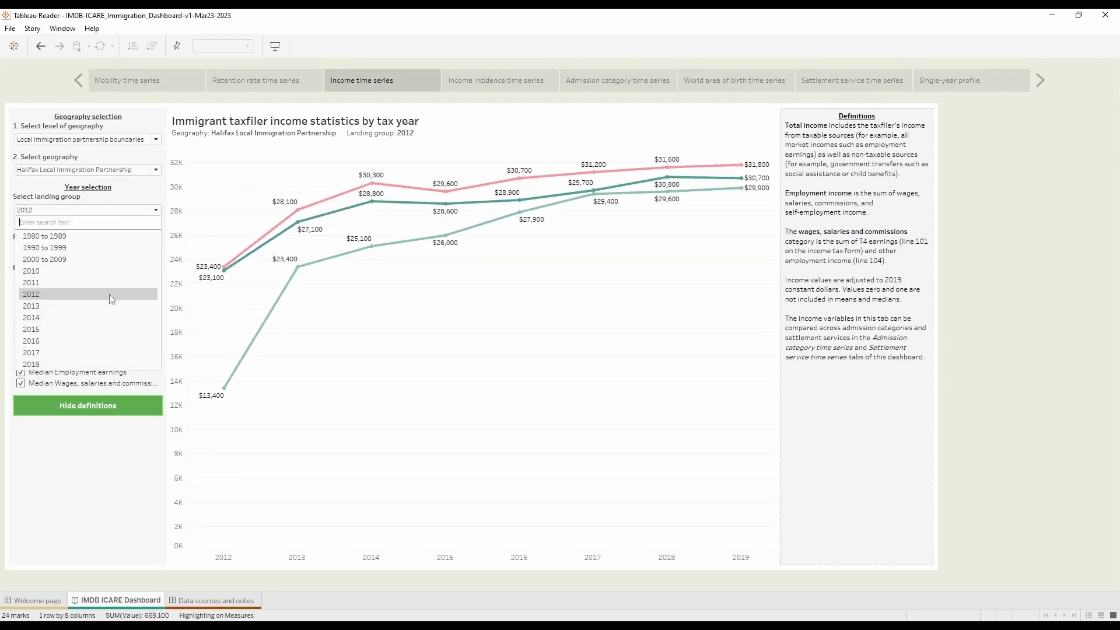
pyautogui.click(114, 259)
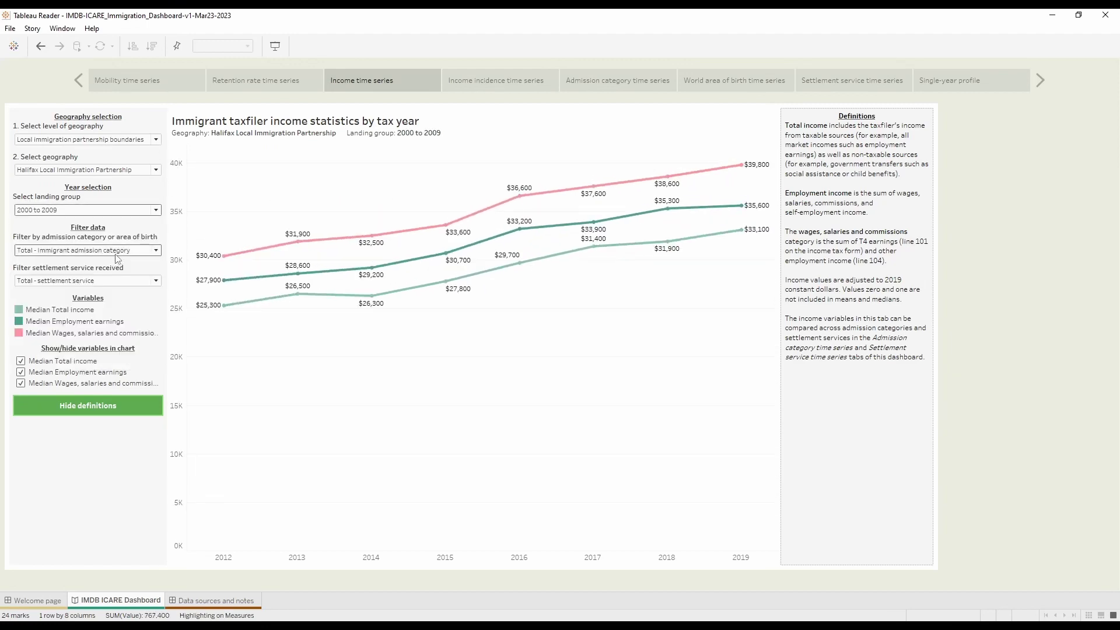
pyautogui.click(116, 251)
pyautogui.click(120, 240)
# - Open the income incidence time series, and hide and restore the Incidence of Employment earnings line
pyautogui.click(501, 85)
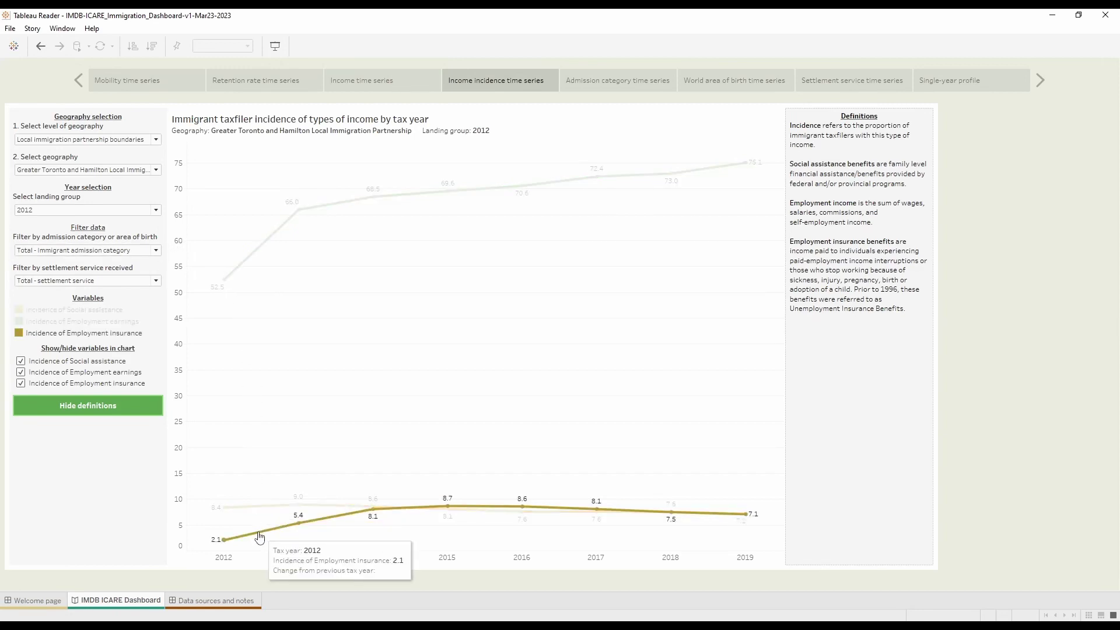
pyautogui.click(21, 373)
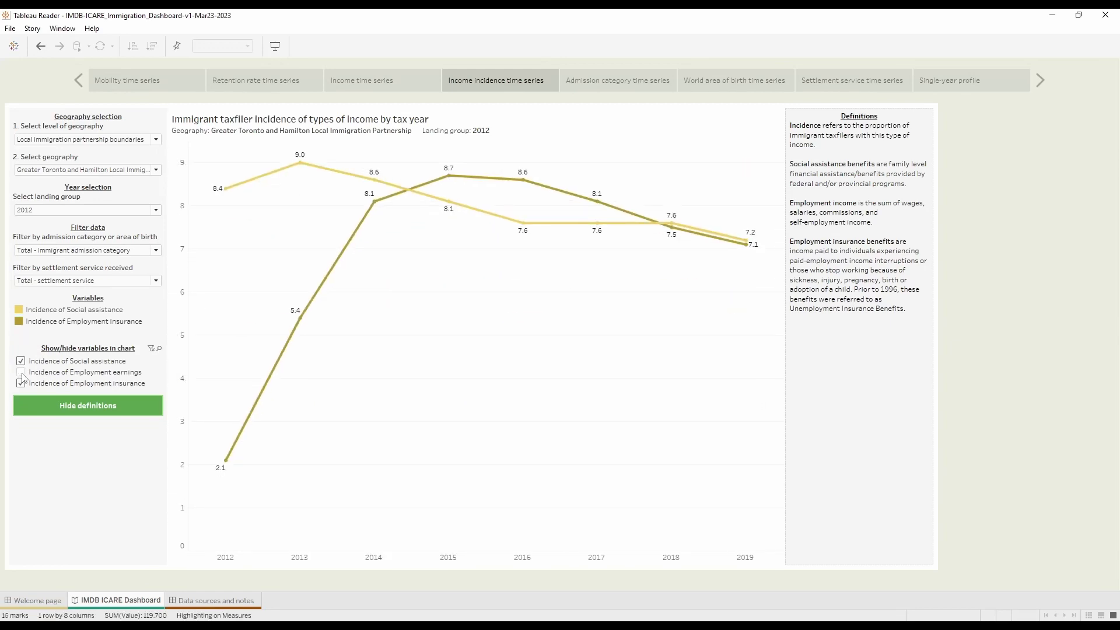
pyautogui.click(21, 372)
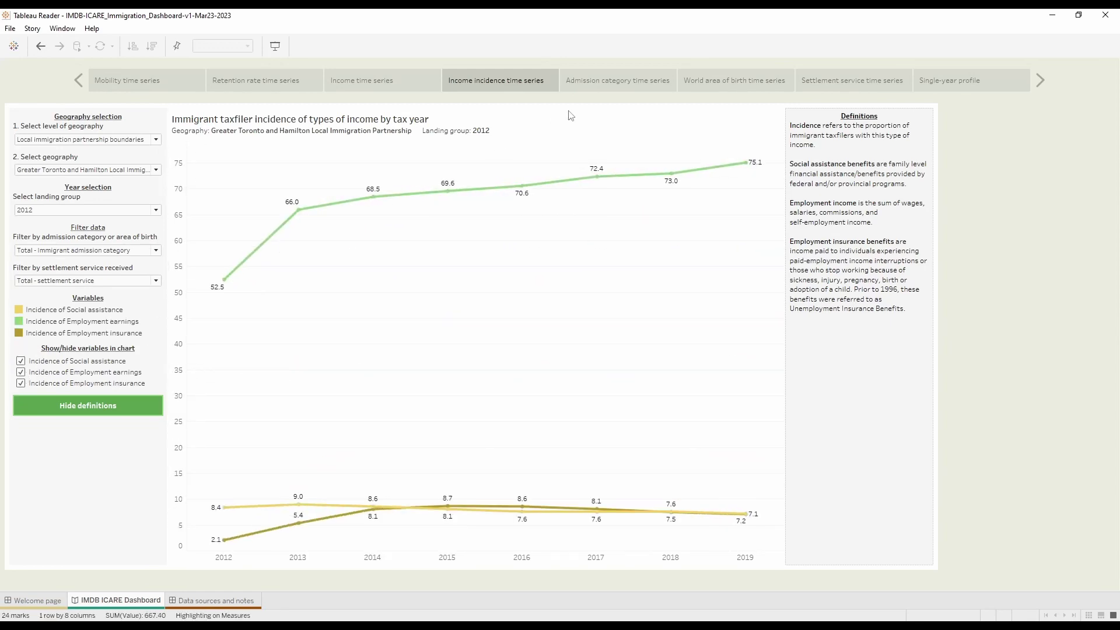
# - Open the admission category time series and set the charted variable to Median Total income
pyautogui.click(645, 86)
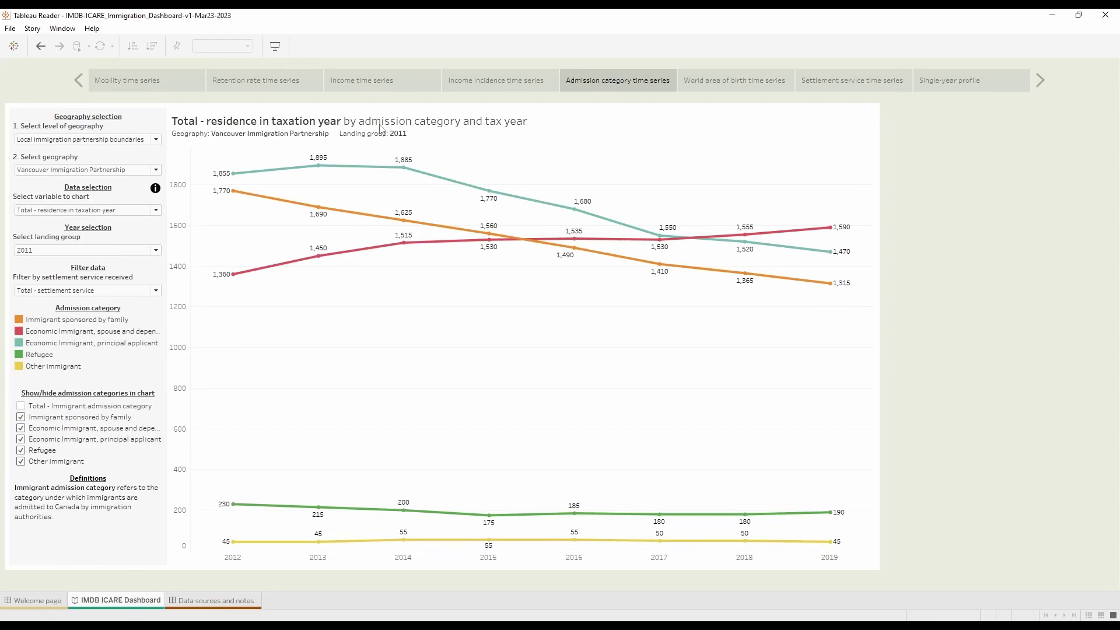
pyautogui.click(127, 212)
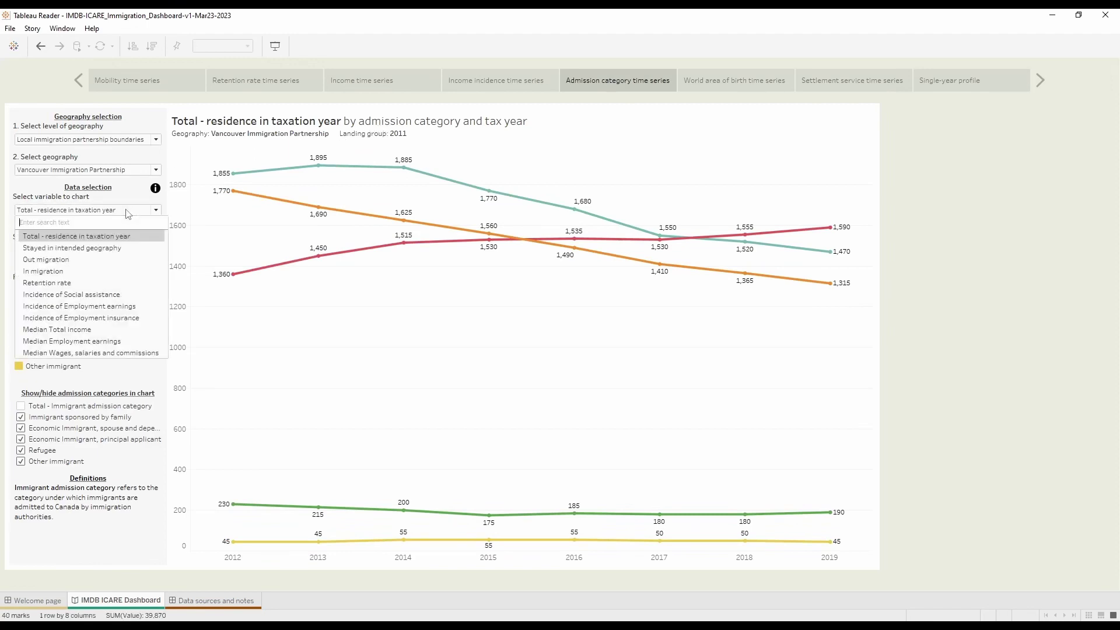
pyautogui.click(128, 212)
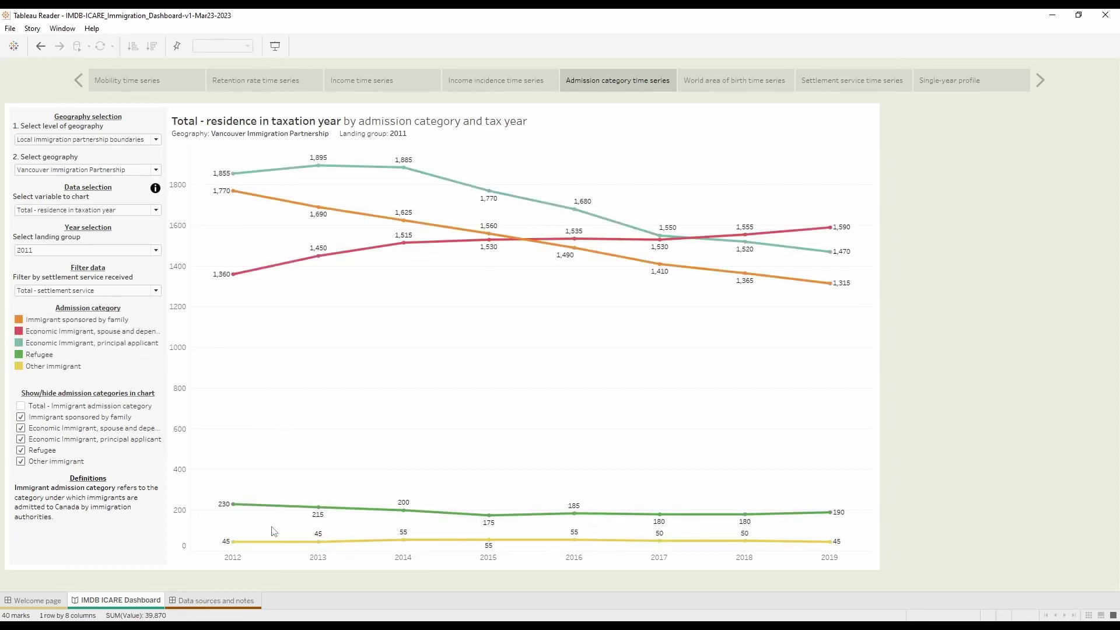
pyautogui.moveTo(279, 510)
pyautogui.click(138, 210)
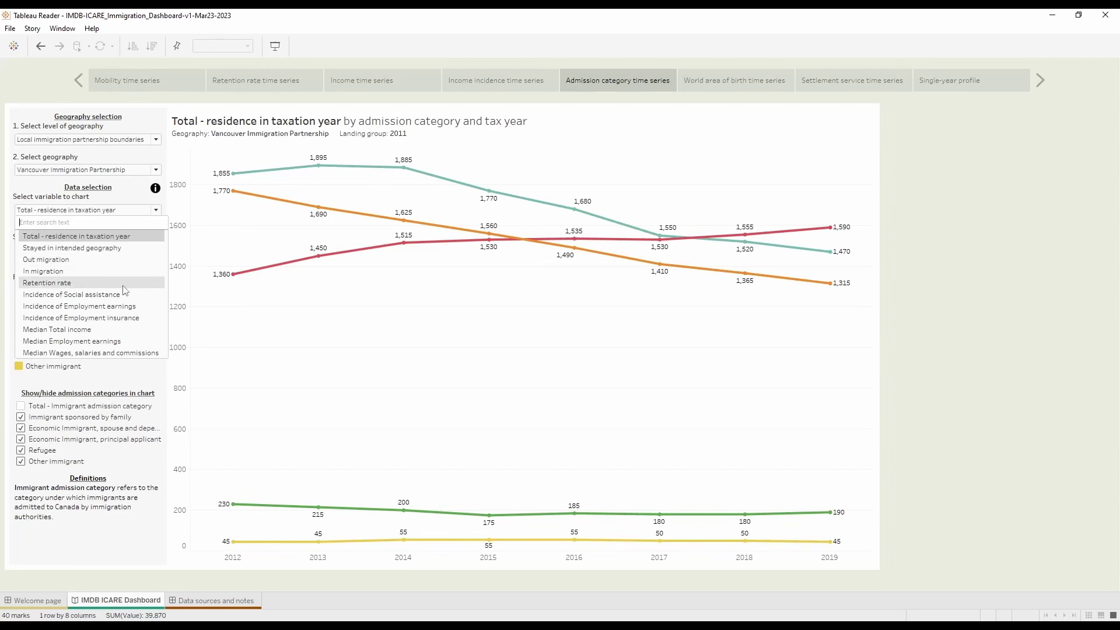
pyautogui.click(135, 330)
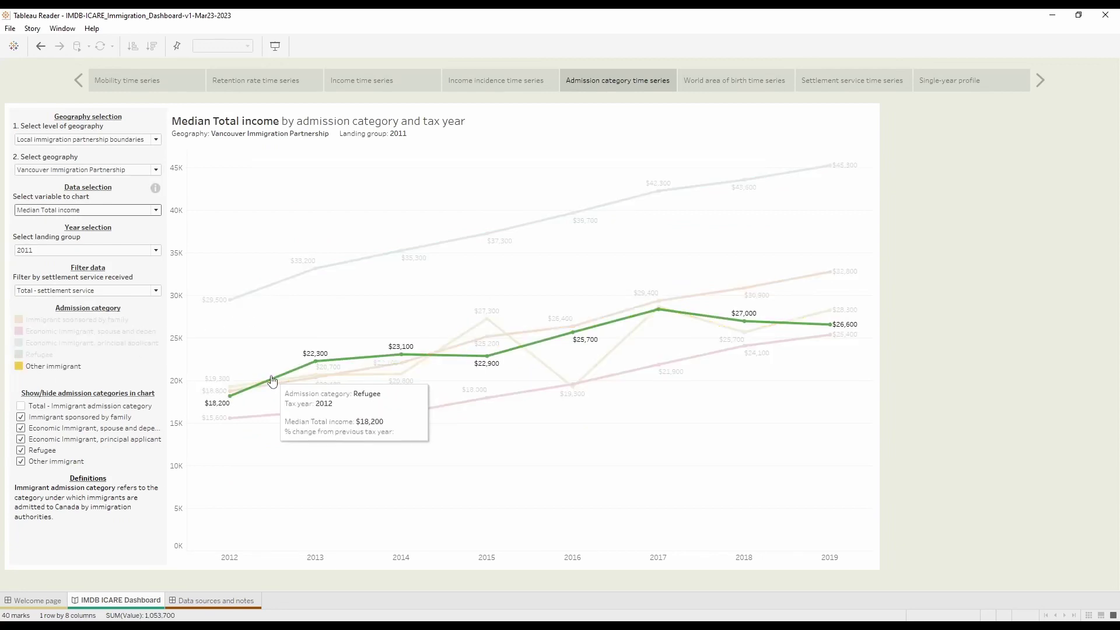
# - Change the charted variable to Retention rate and examine the details of the family-sponsored immigrant line
pyautogui.click(109, 211)
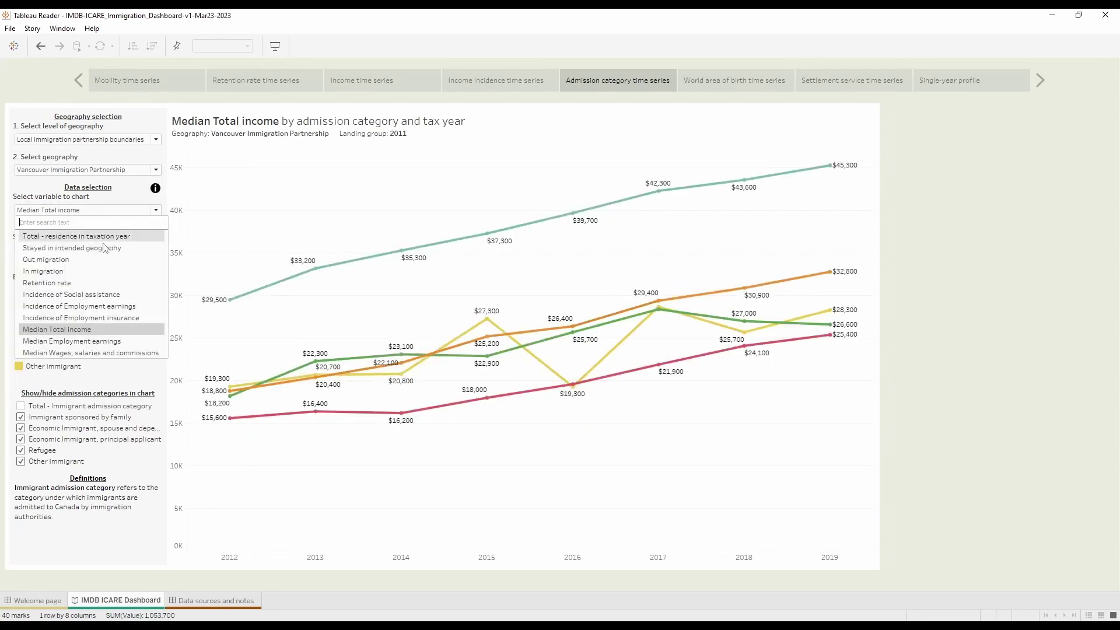
pyautogui.click(103, 283)
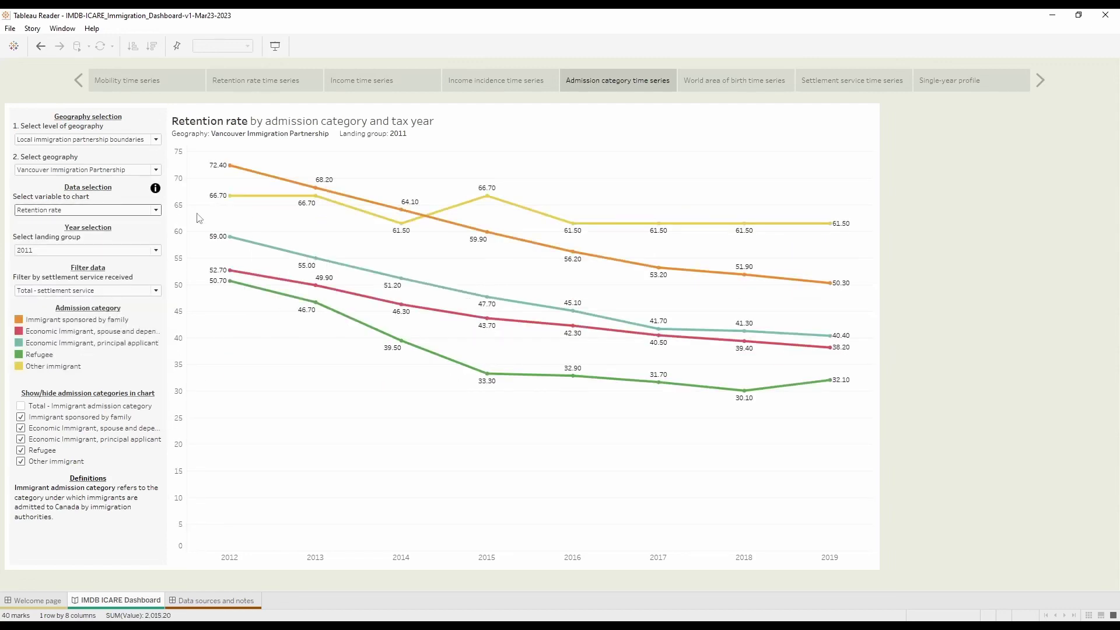
pyautogui.moveTo(155, 192)
pyautogui.moveTo(435, 211)
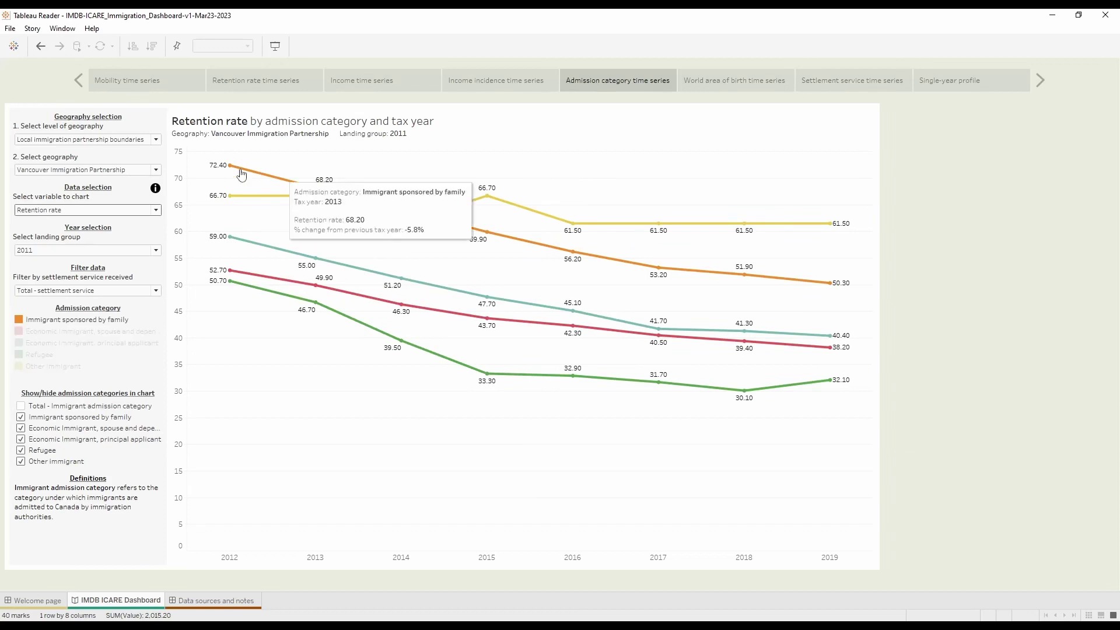
pyautogui.click(120, 142)
pyautogui.click(120, 145)
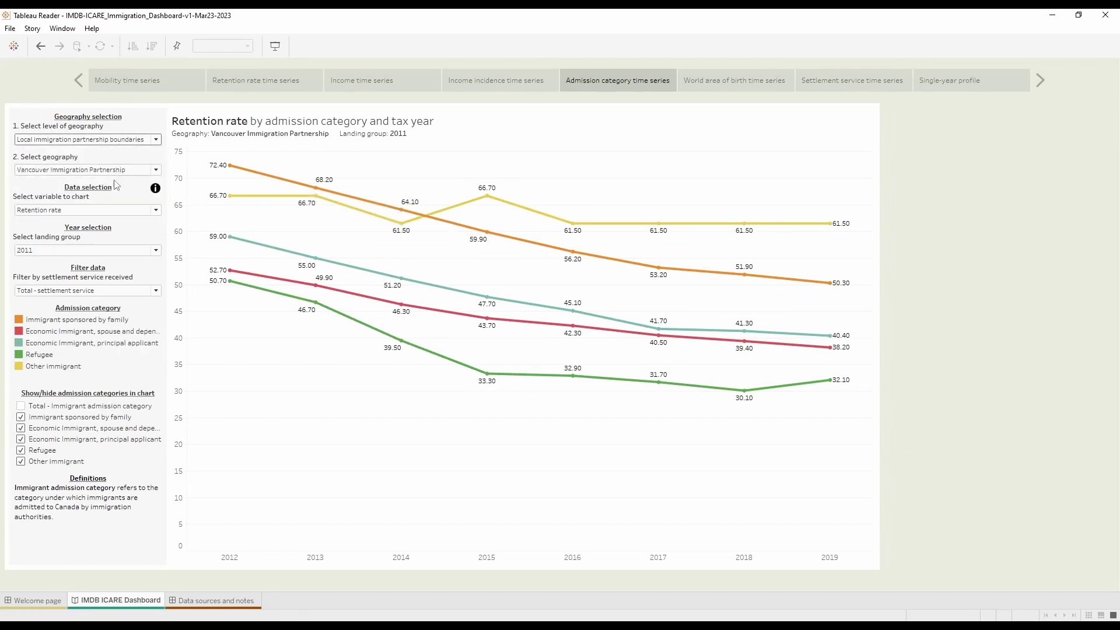
pyautogui.click(92, 292)
pyautogui.click(94, 292)
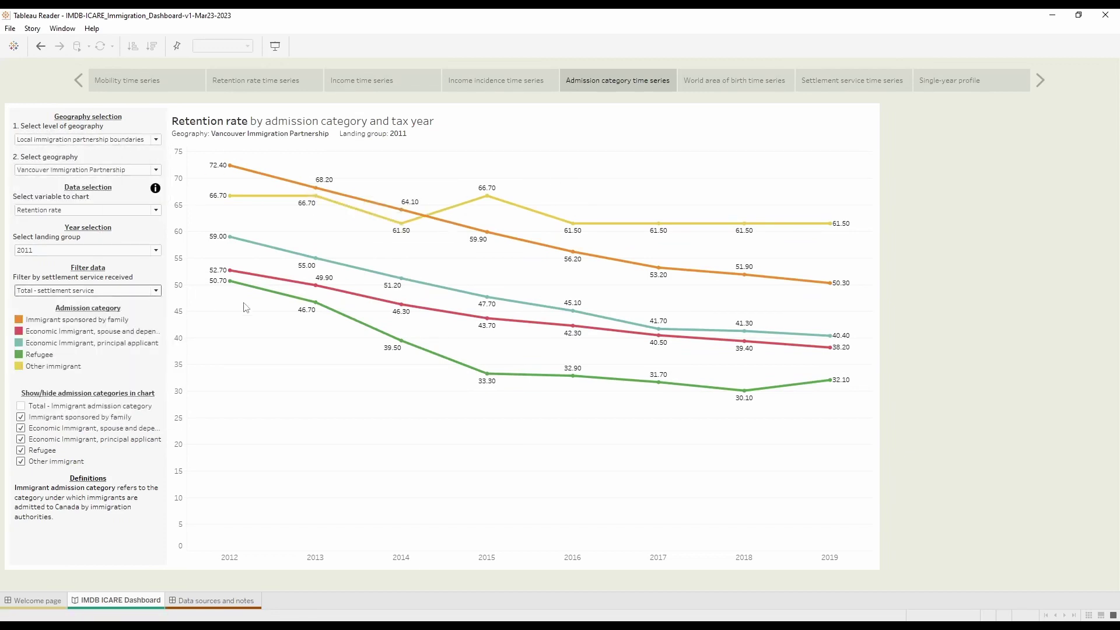
# - Open the world area of birth time series, and hide and restore the Africa and Middle East line
pyautogui.click(747, 80)
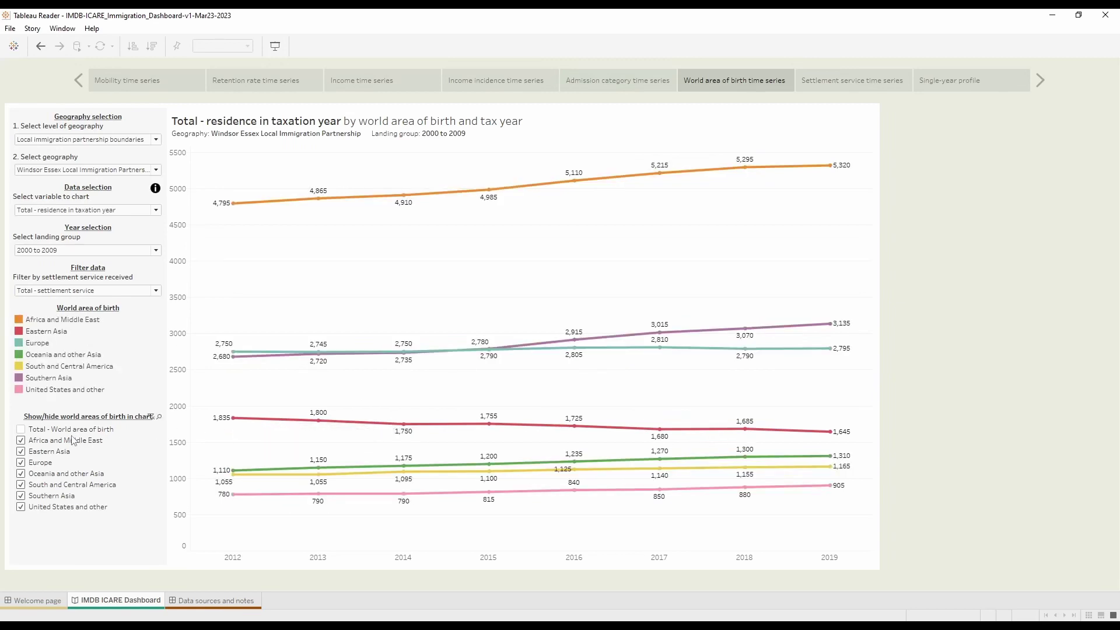
pyautogui.click(21, 442)
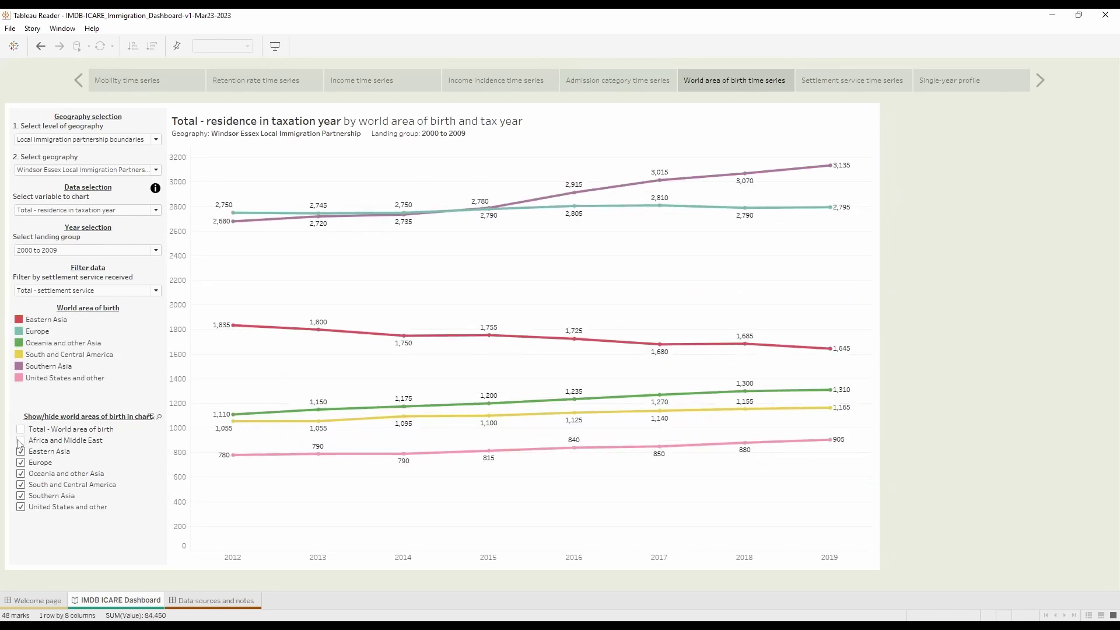
pyautogui.click(20, 440)
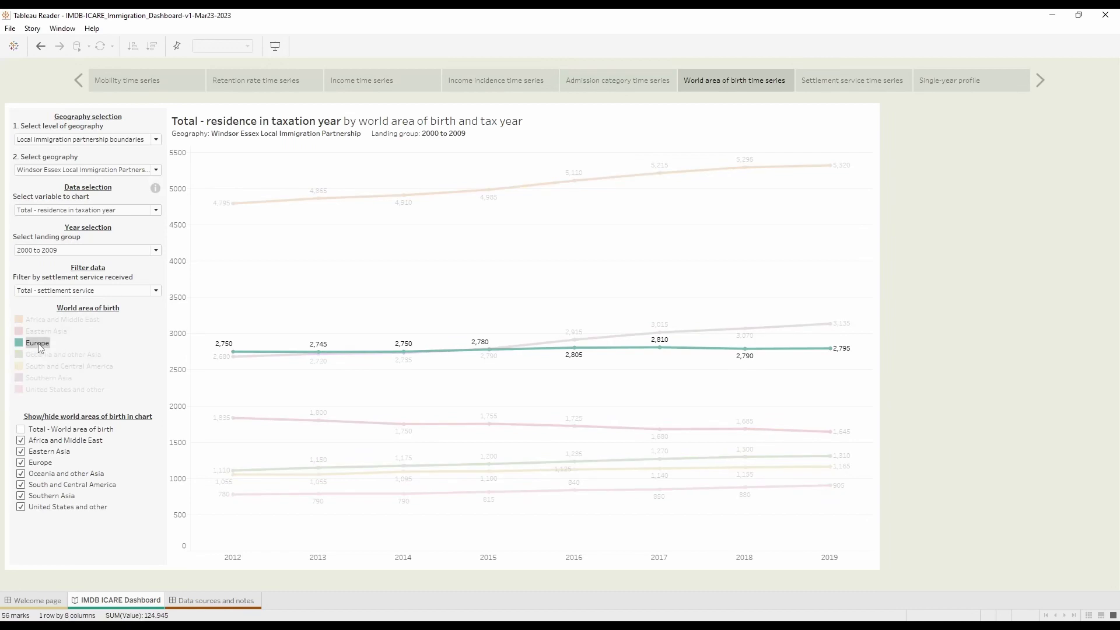
# - View the settlement service time series, and move on to the single-year profile
pyautogui.click(856, 74)
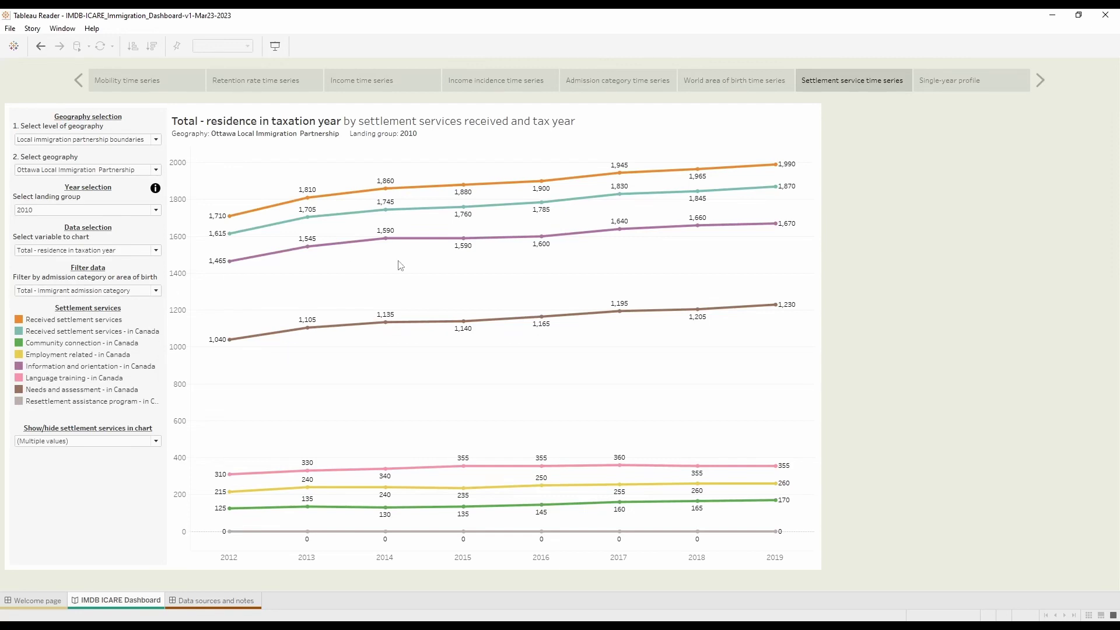
pyautogui.click(954, 88)
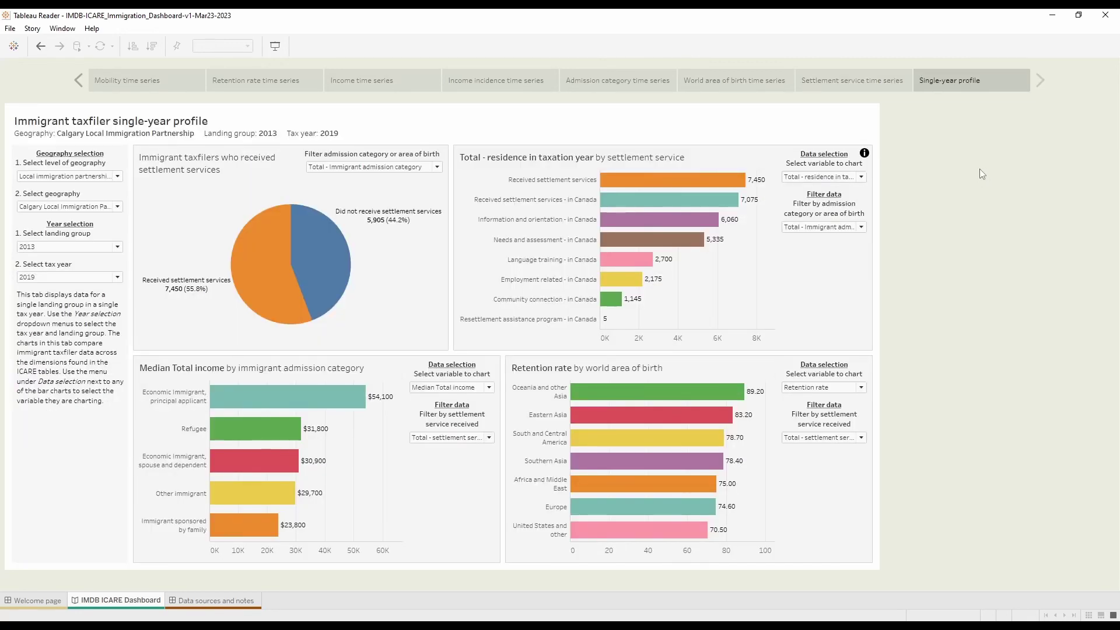
# - Set the single-year profile's geography to Bow Valley Immigration Partnership and its landing group to 2000 to 2009
pyautogui.click(74, 247)
pyautogui.click(88, 207)
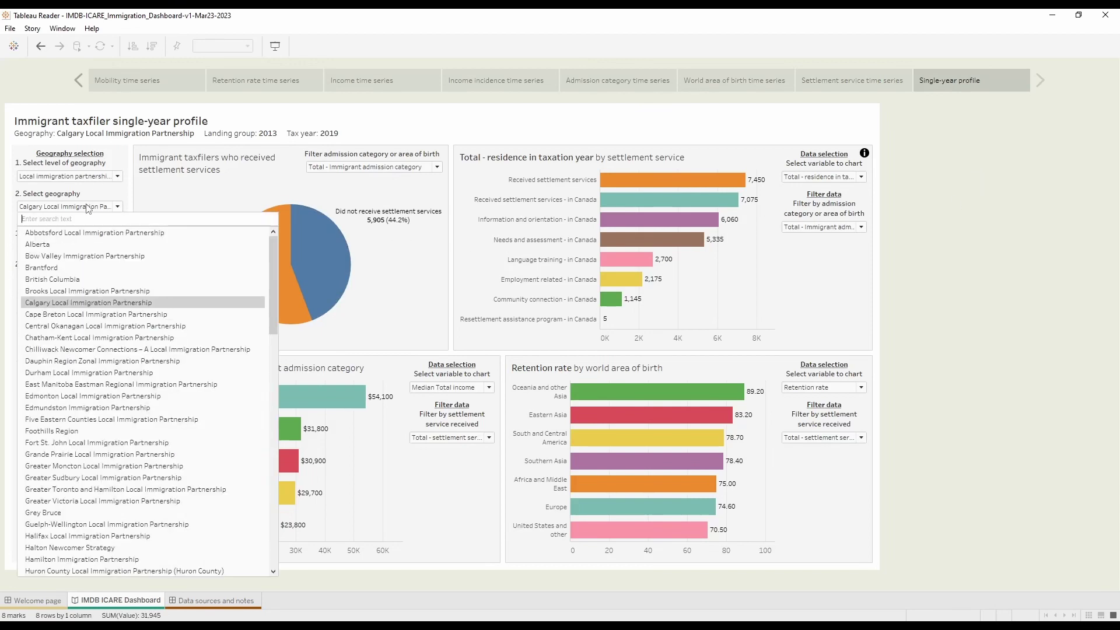
pyautogui.click(88, 257)
pyautogui.click(84, 248)
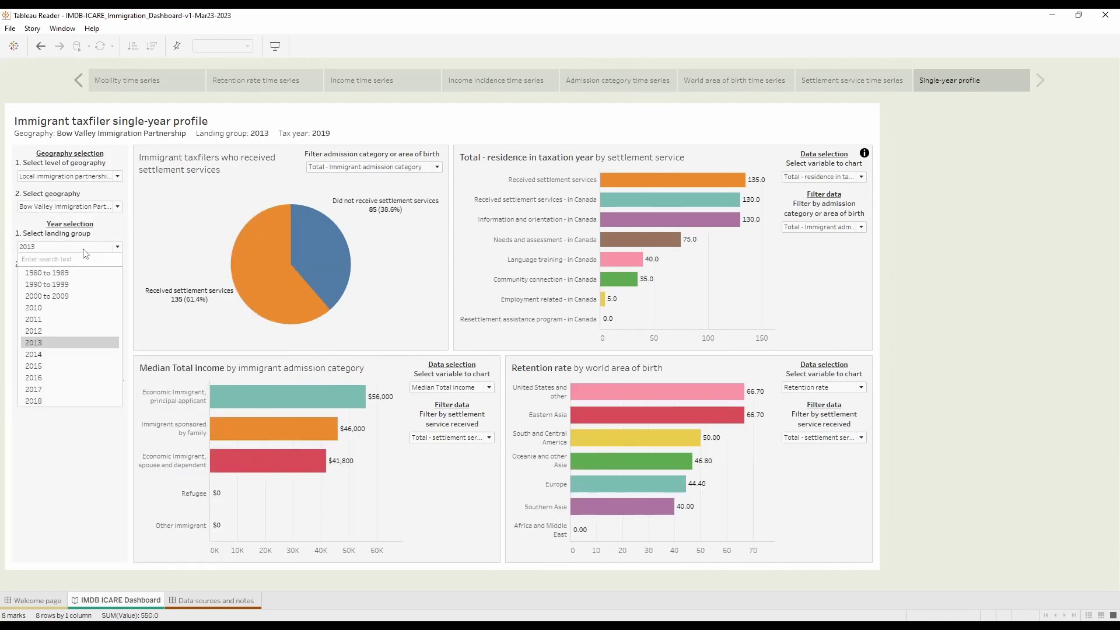
pyautogui.click(73, 296)
# - Show the single-year profile for tax year 2018, and switch it to tax year 2015
pyautogui.click(79, 277)
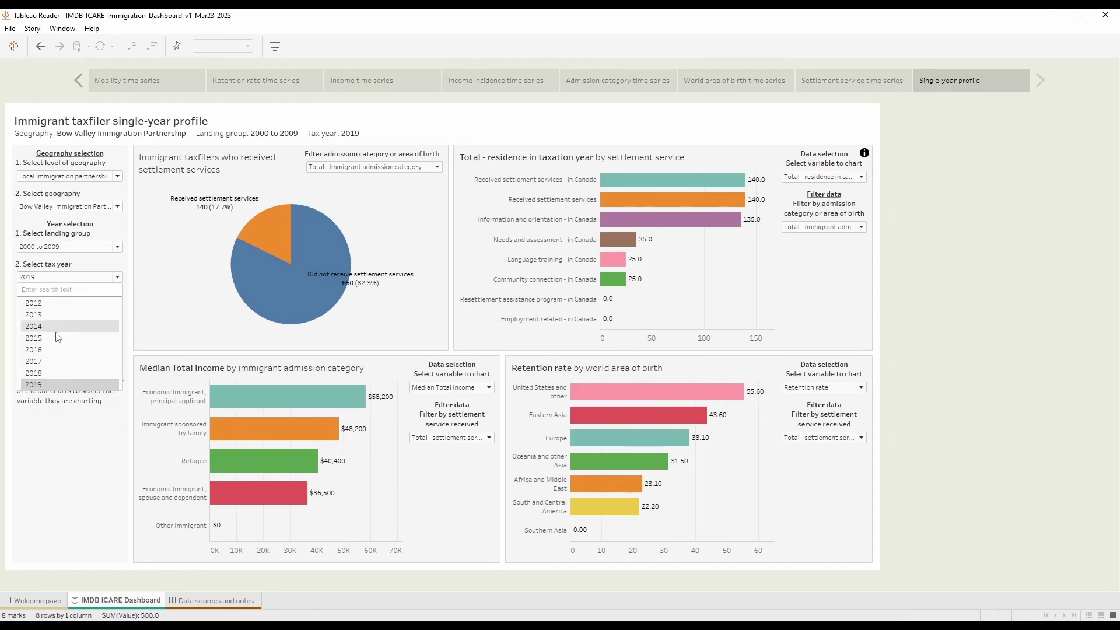
pyautogui.click(48, 372)
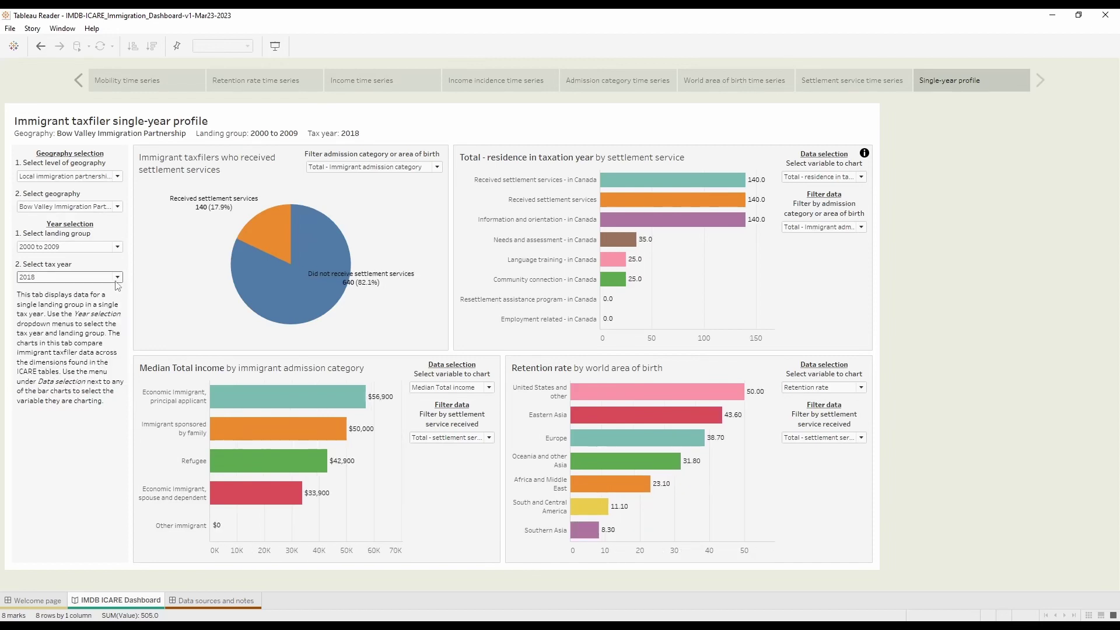
pyautogui.click(89, 278)
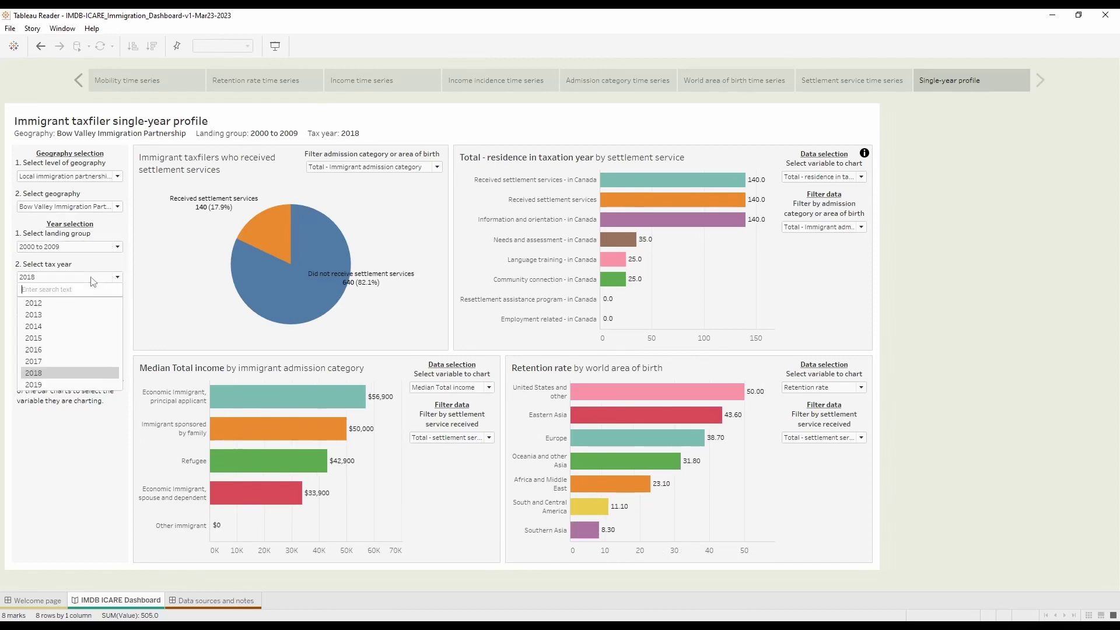
pyautogui.click(80, 338)
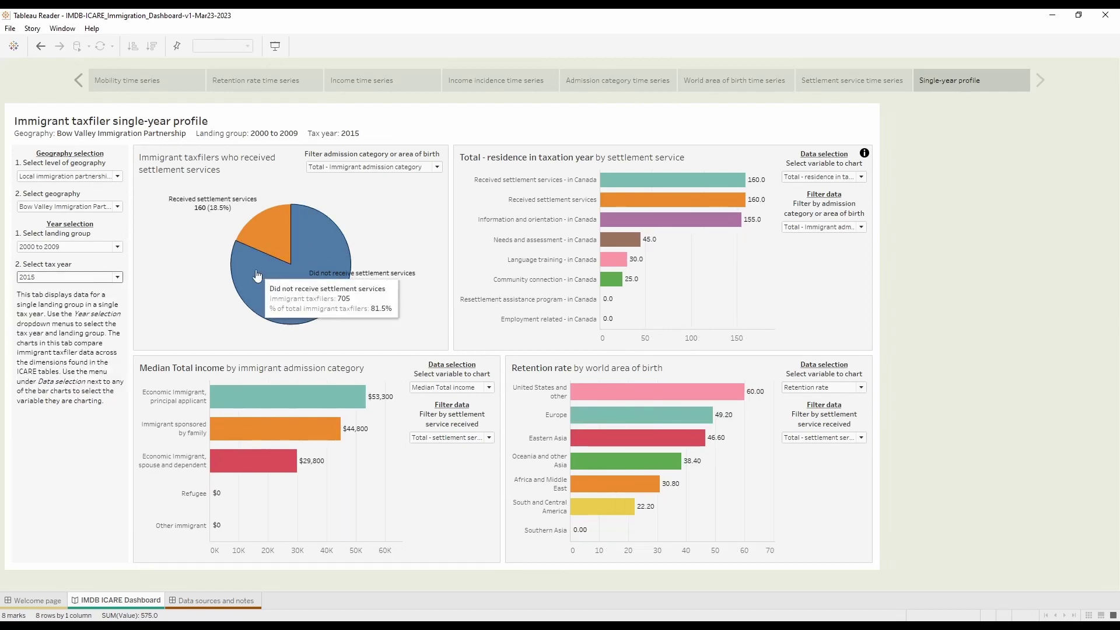
# - Change the variable charted by settlement service to Median Total income
pyautogui.moveTo(262, 233)
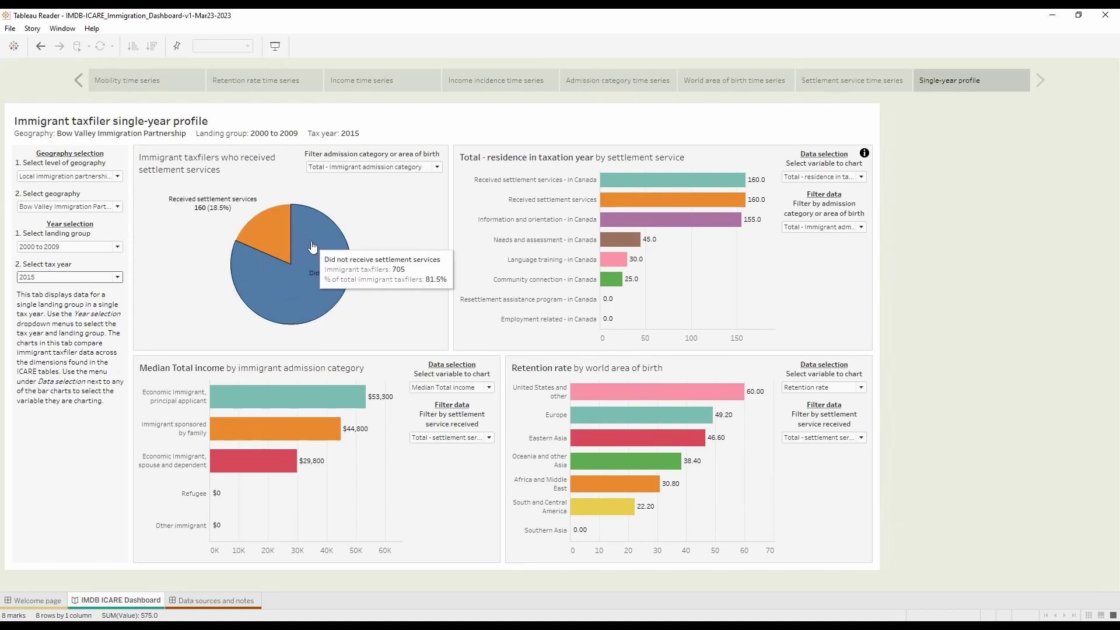
pyautogui.moveTo(669, 177)
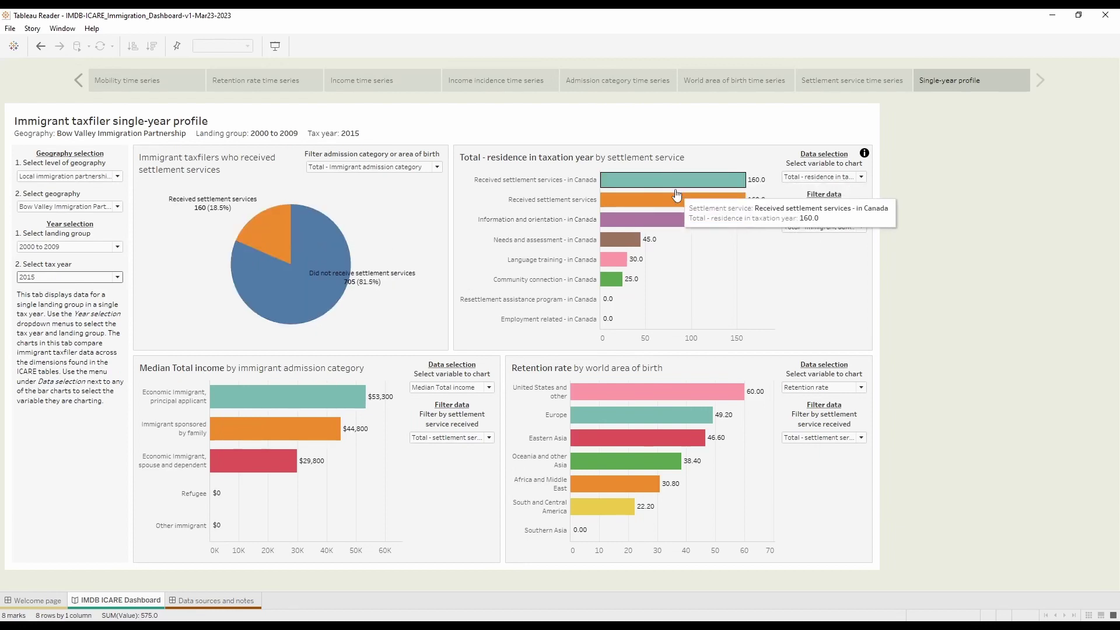
pyautogui.click(809, 181)
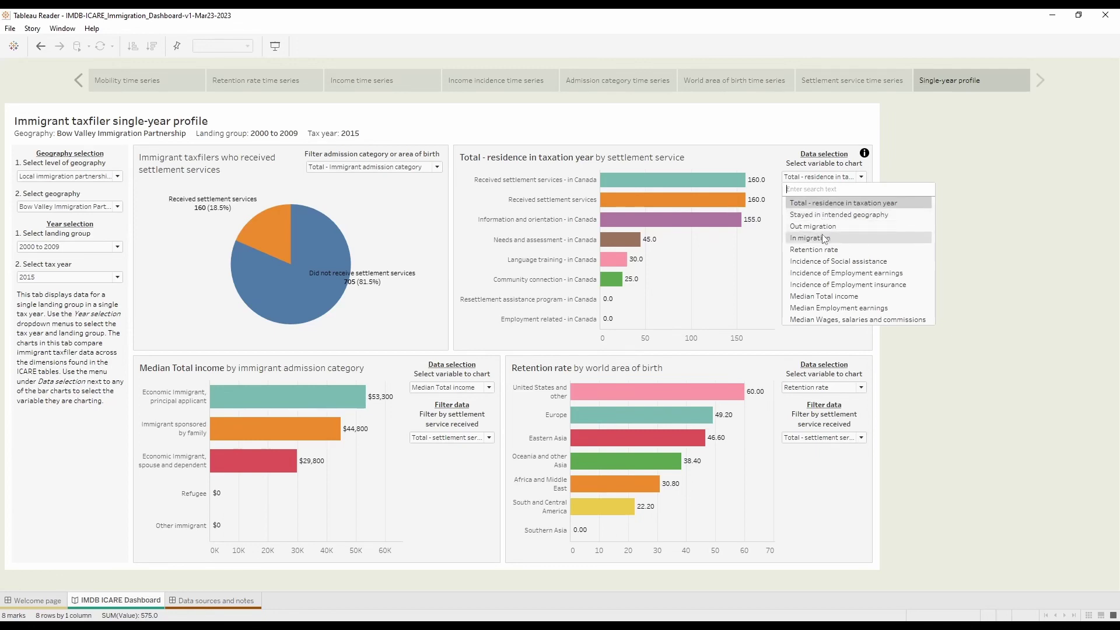
pyautogui.click(830, 297)
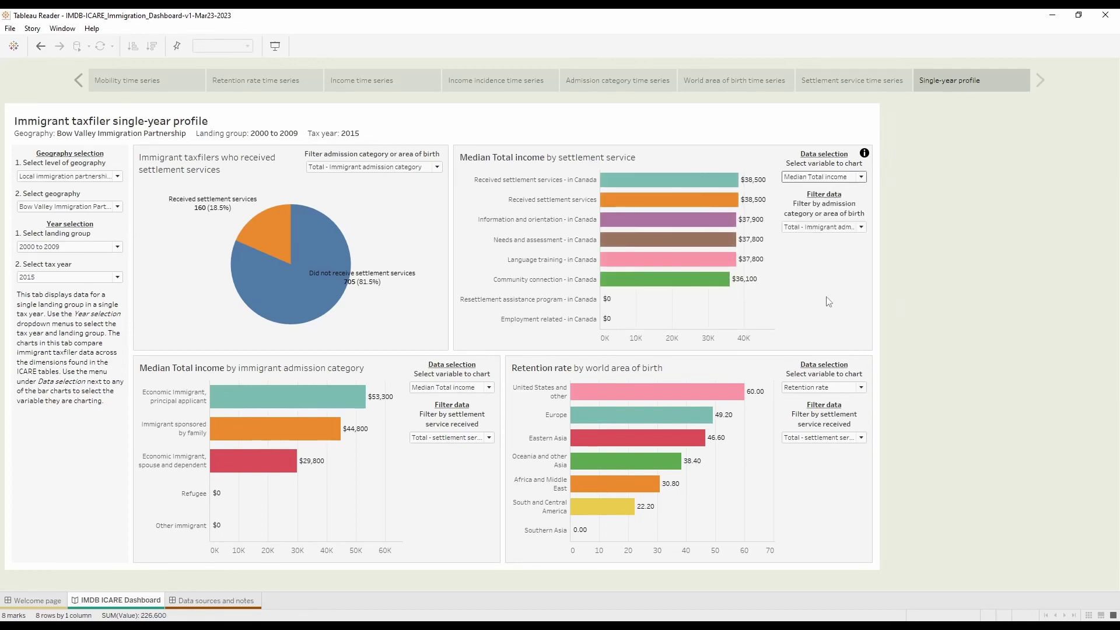
# - Change the variable charted by world area of birth to In migration
pyautogui.moveTo(866, 155)
pyautogui.click(830, 389)
pyautogui.click(830, 449)
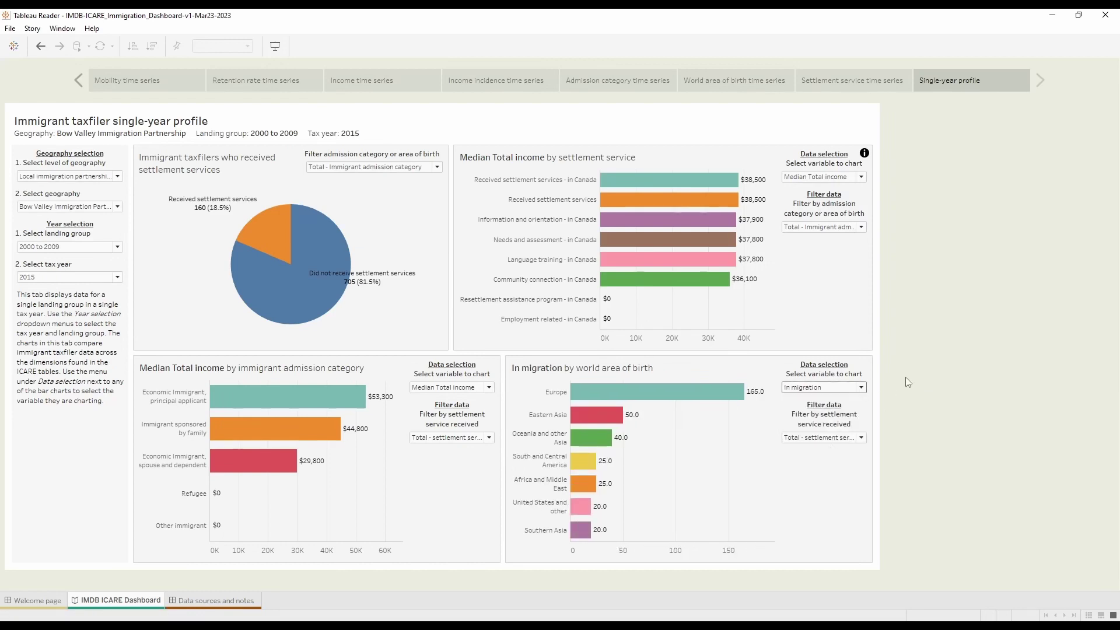
# - Return to the welcome page and open the data sources and notes from there
pyautogui.click(47, 600)
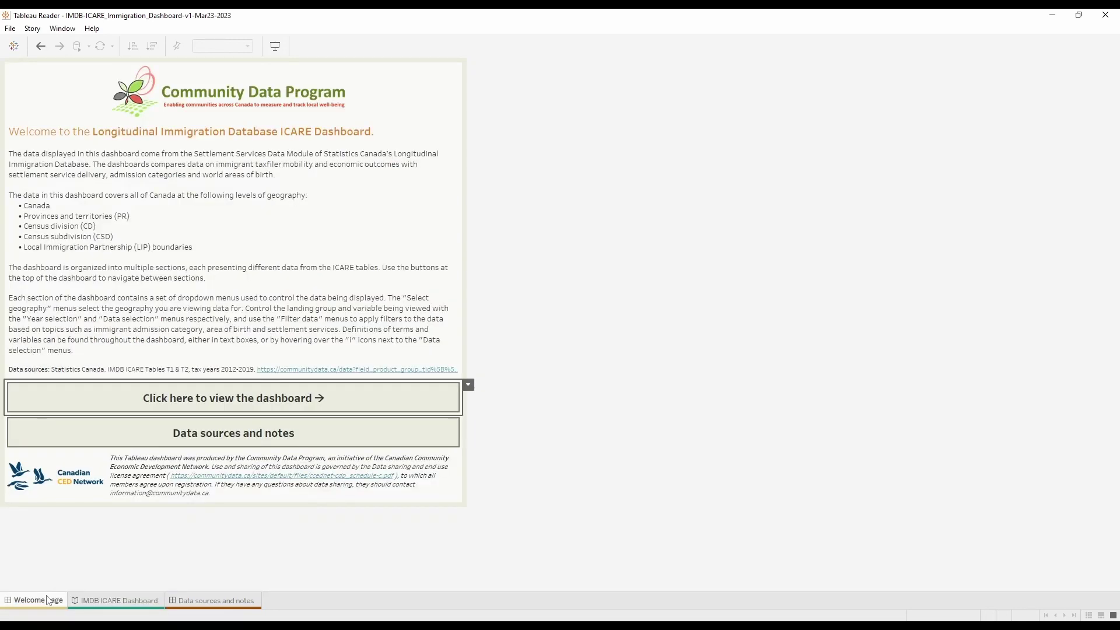
pyautogui.click(230, 435)
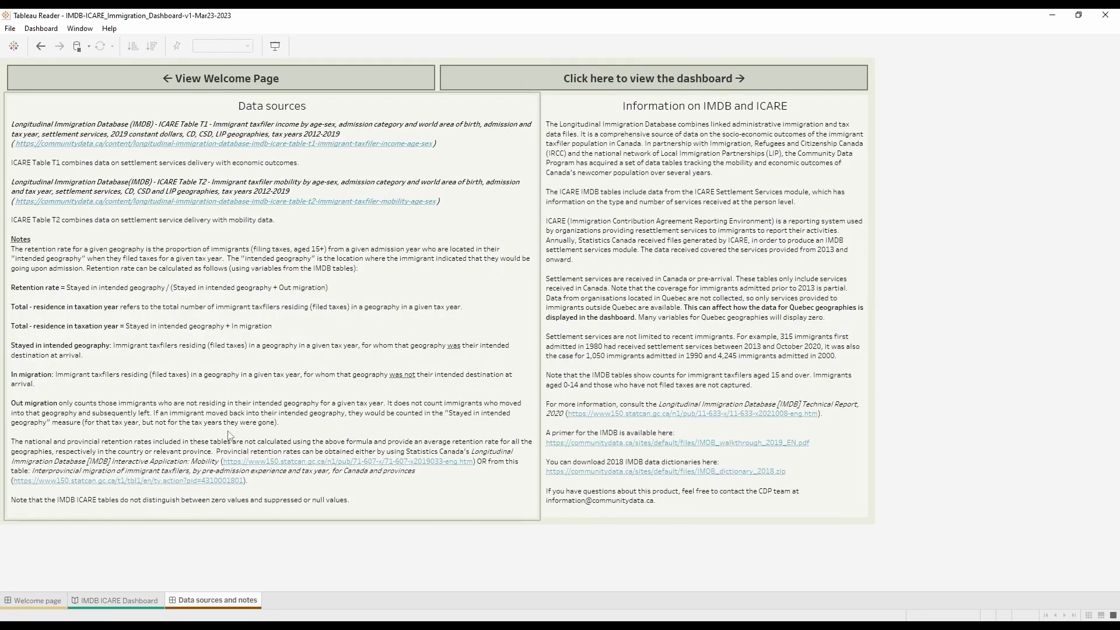